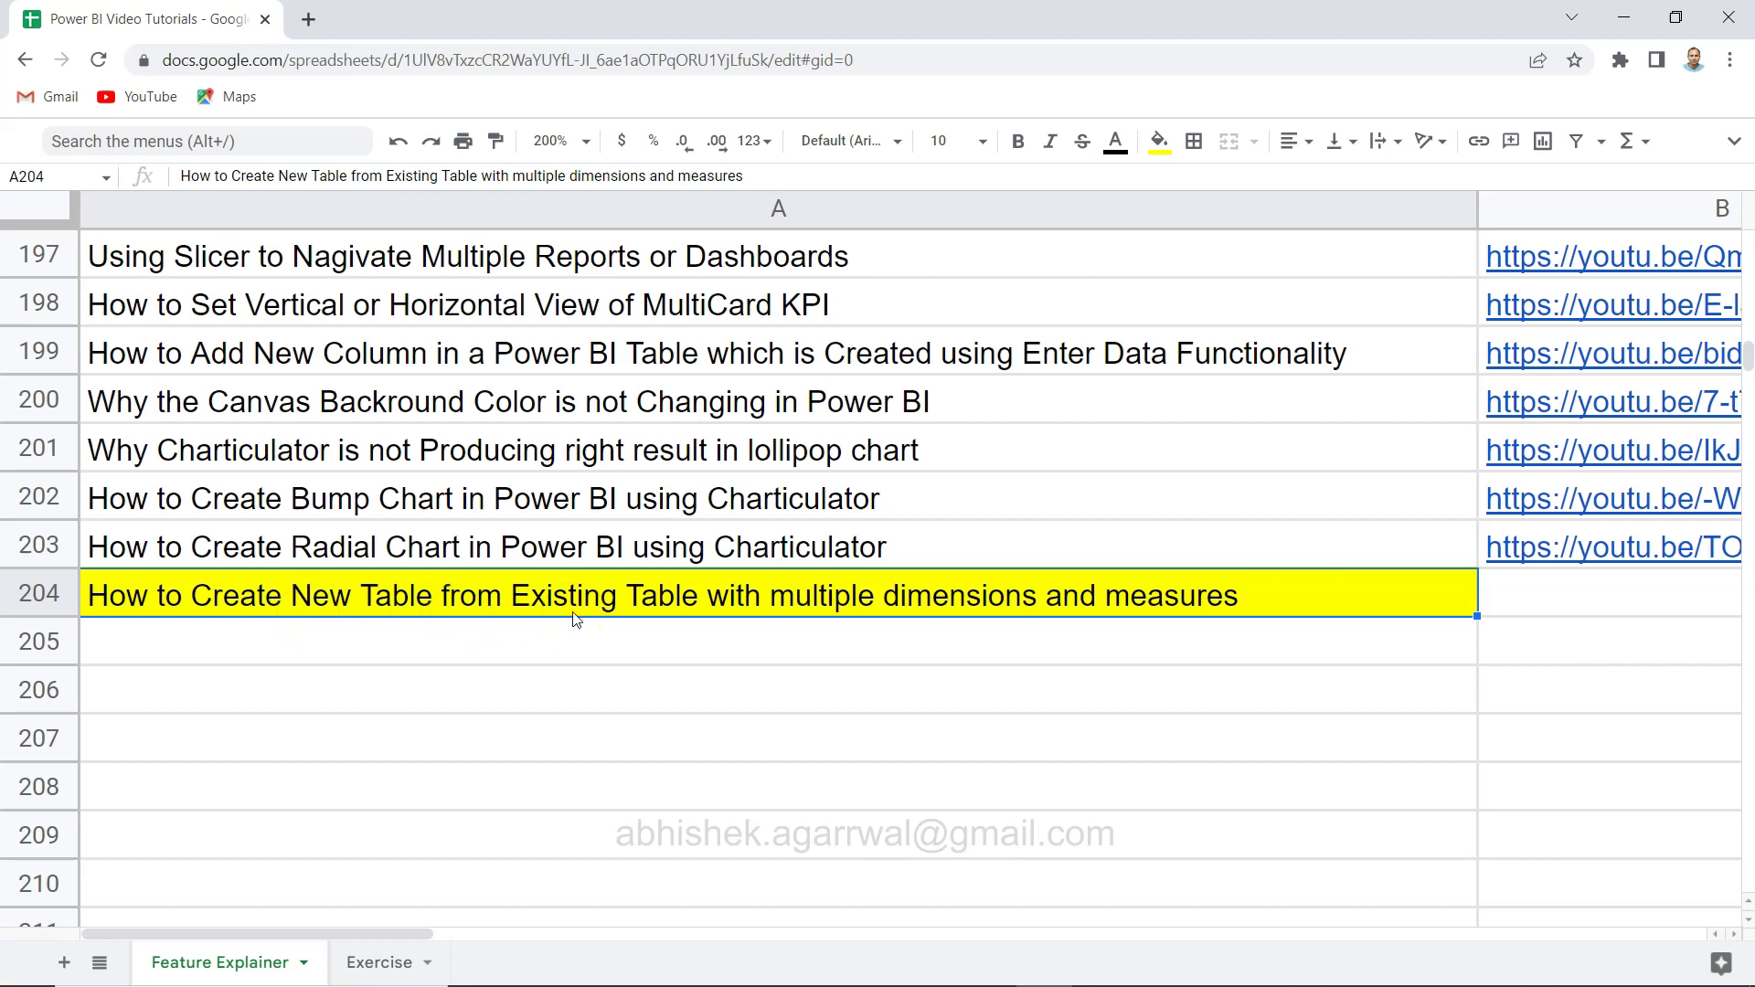
- Check the Exercise sheet, then review row 204's new-table topic on the Feature Explainer sheet
click(401, 607)
click(374, 964)
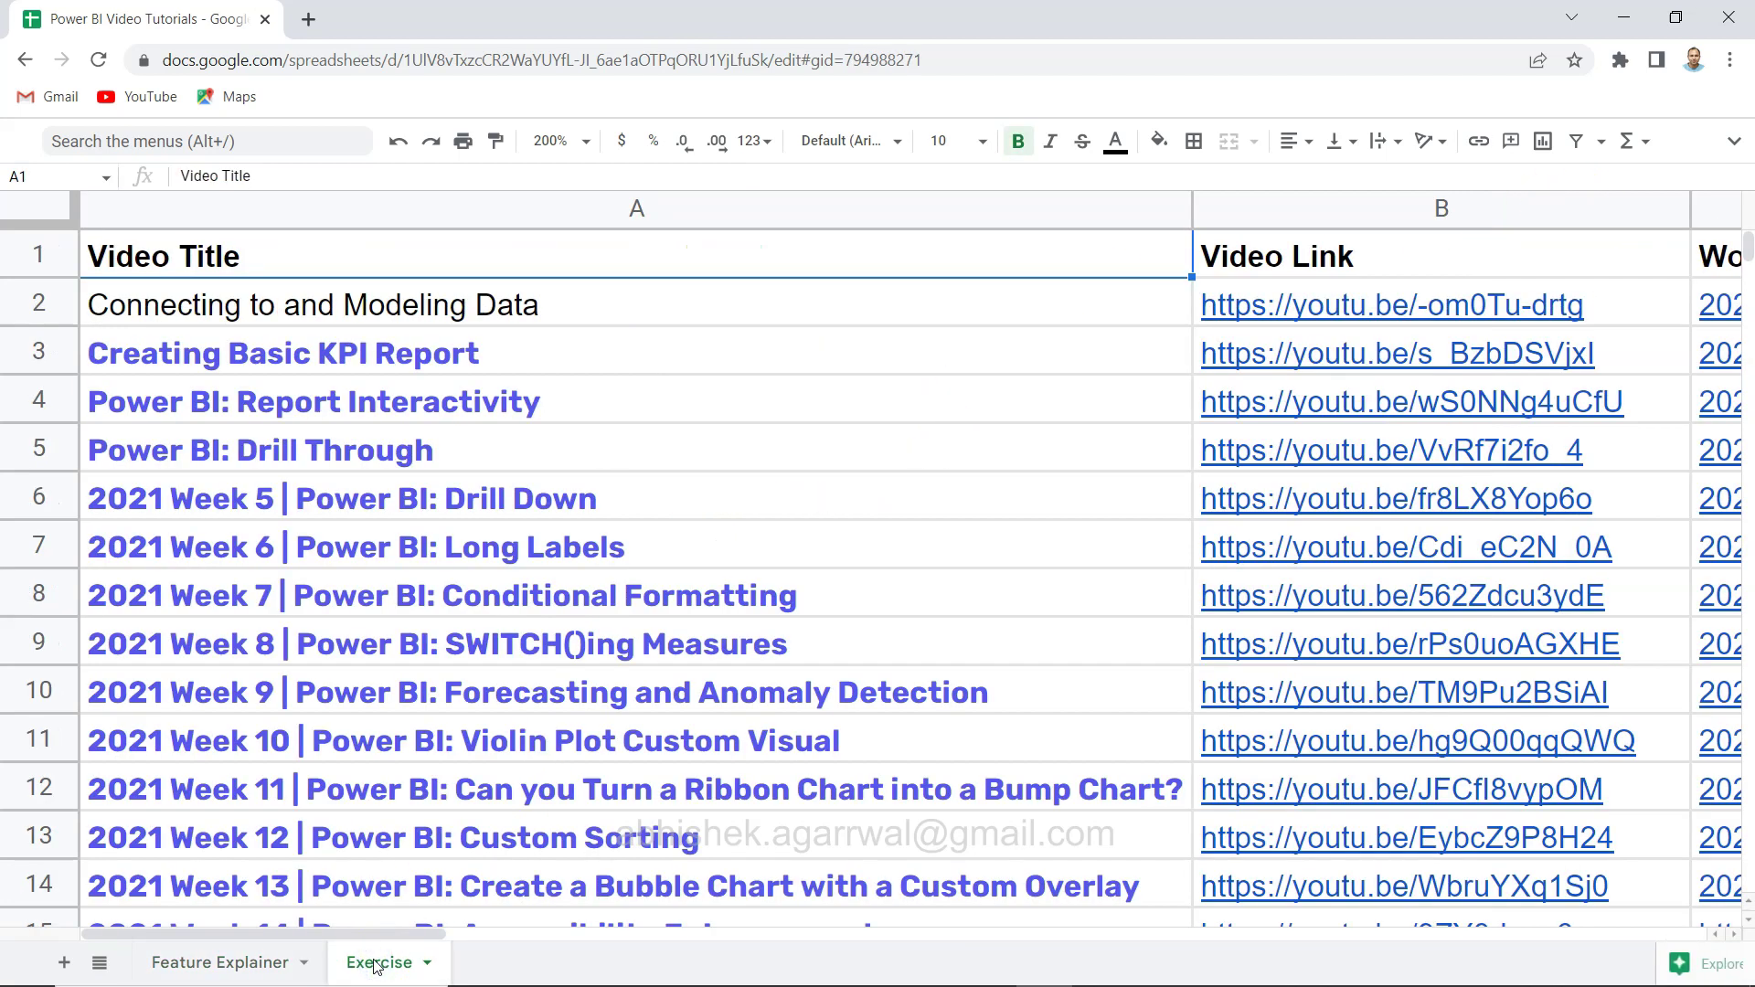
click(240, 967)
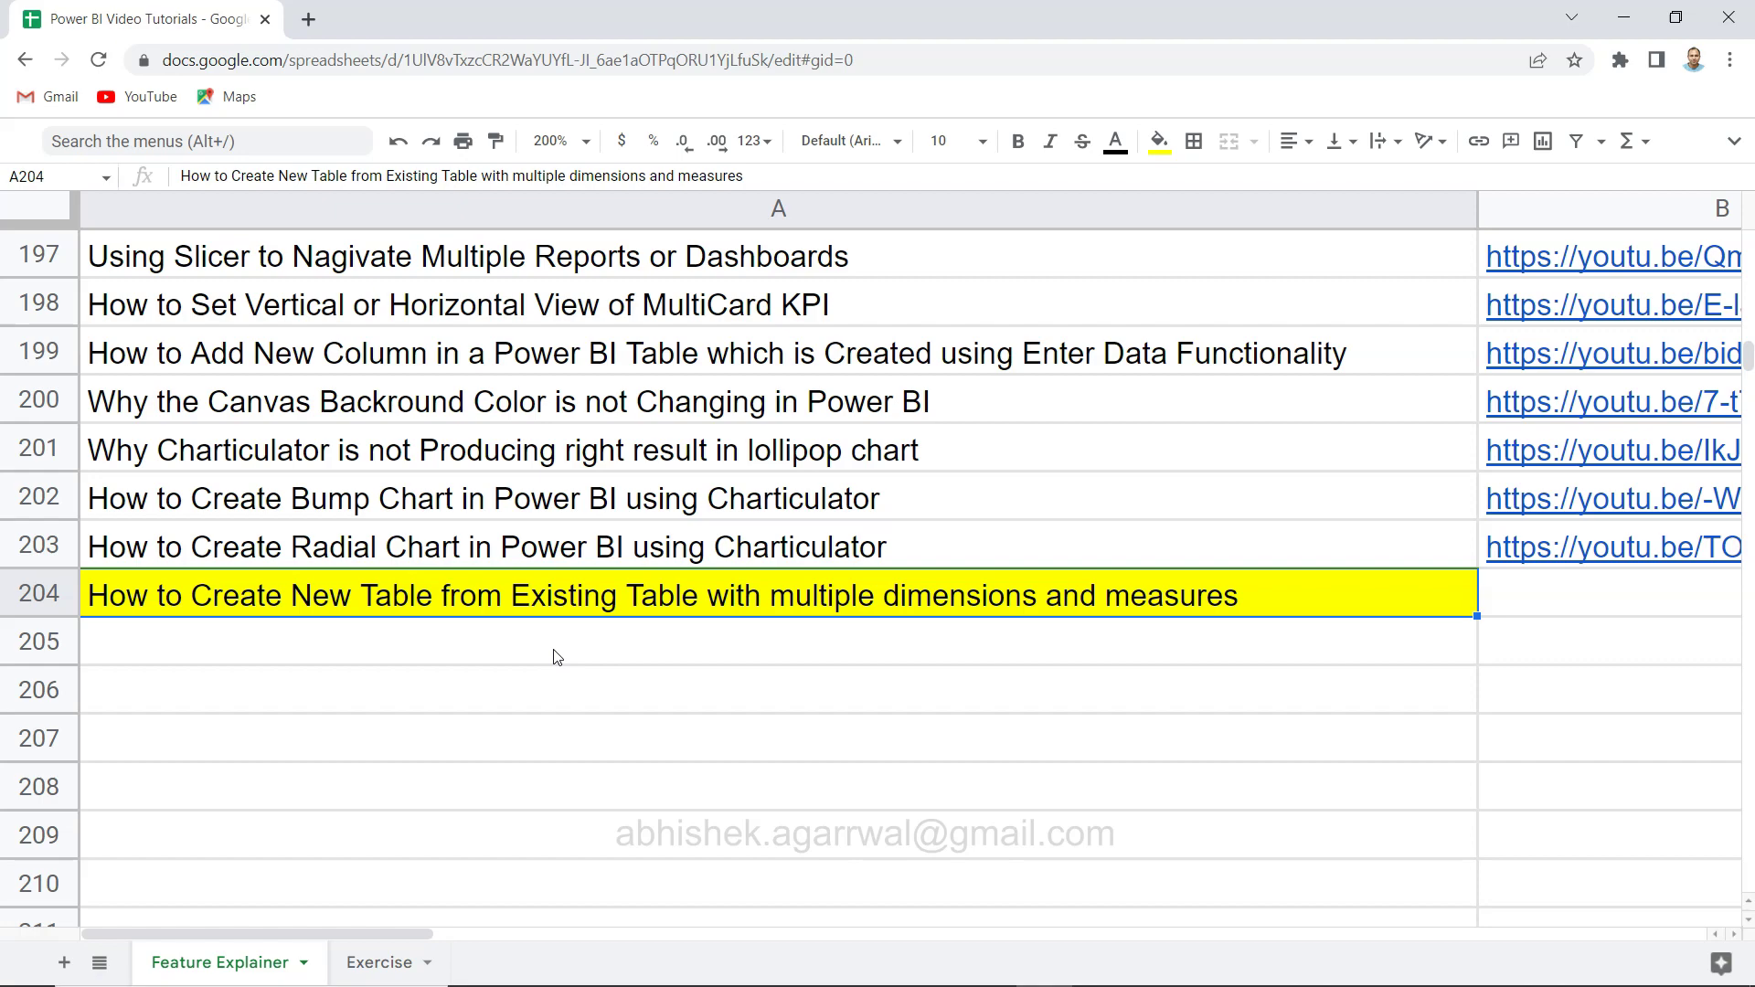
- In the Power BI report, expand the Orders table and browse its fields
click(490, 630)
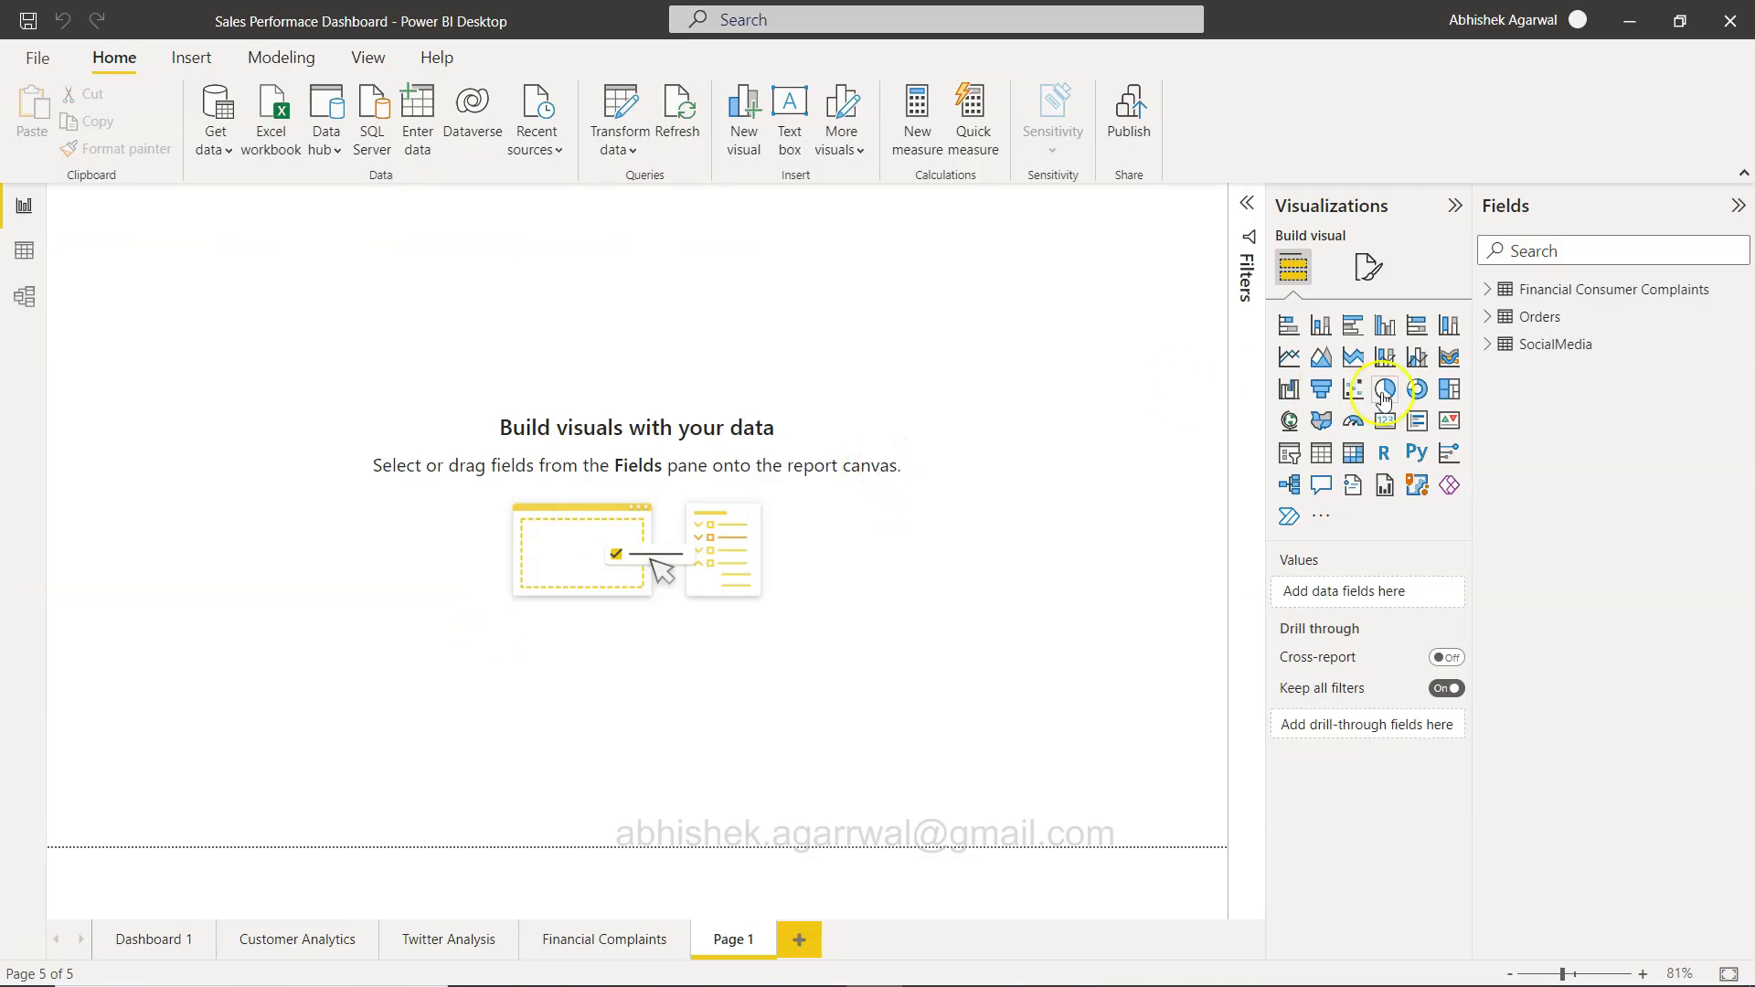
click(1490, 318)
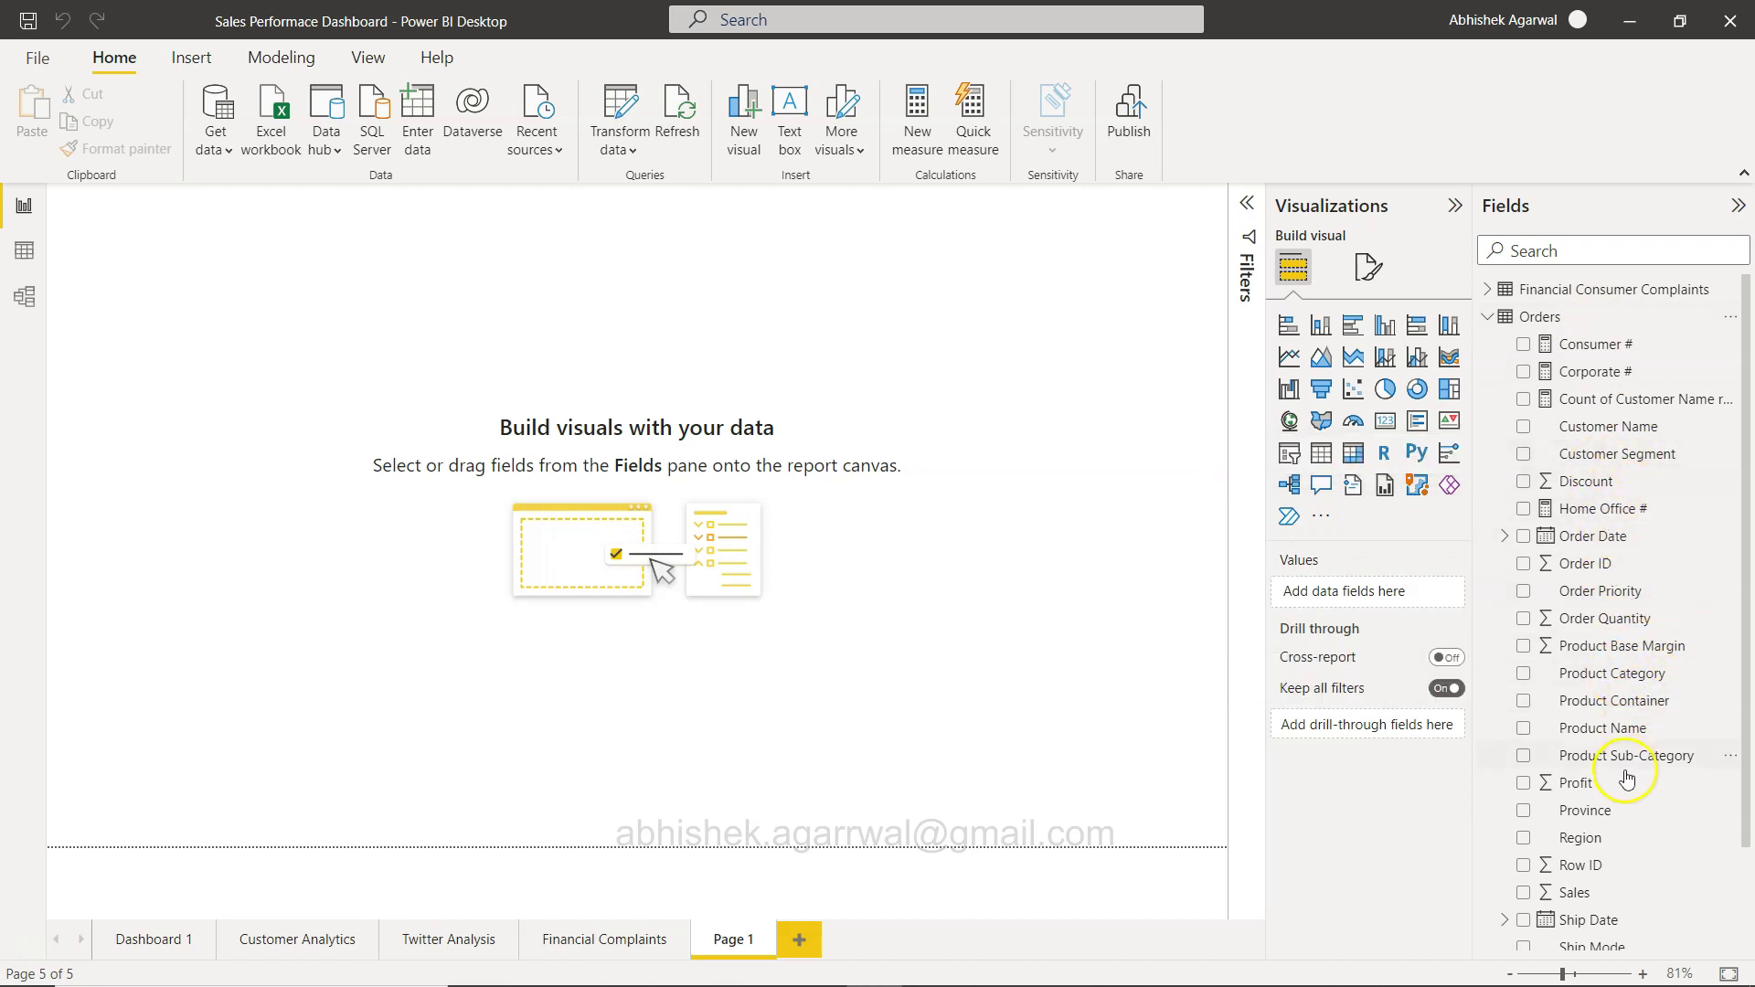
scroll(1620, 899, down, 2)
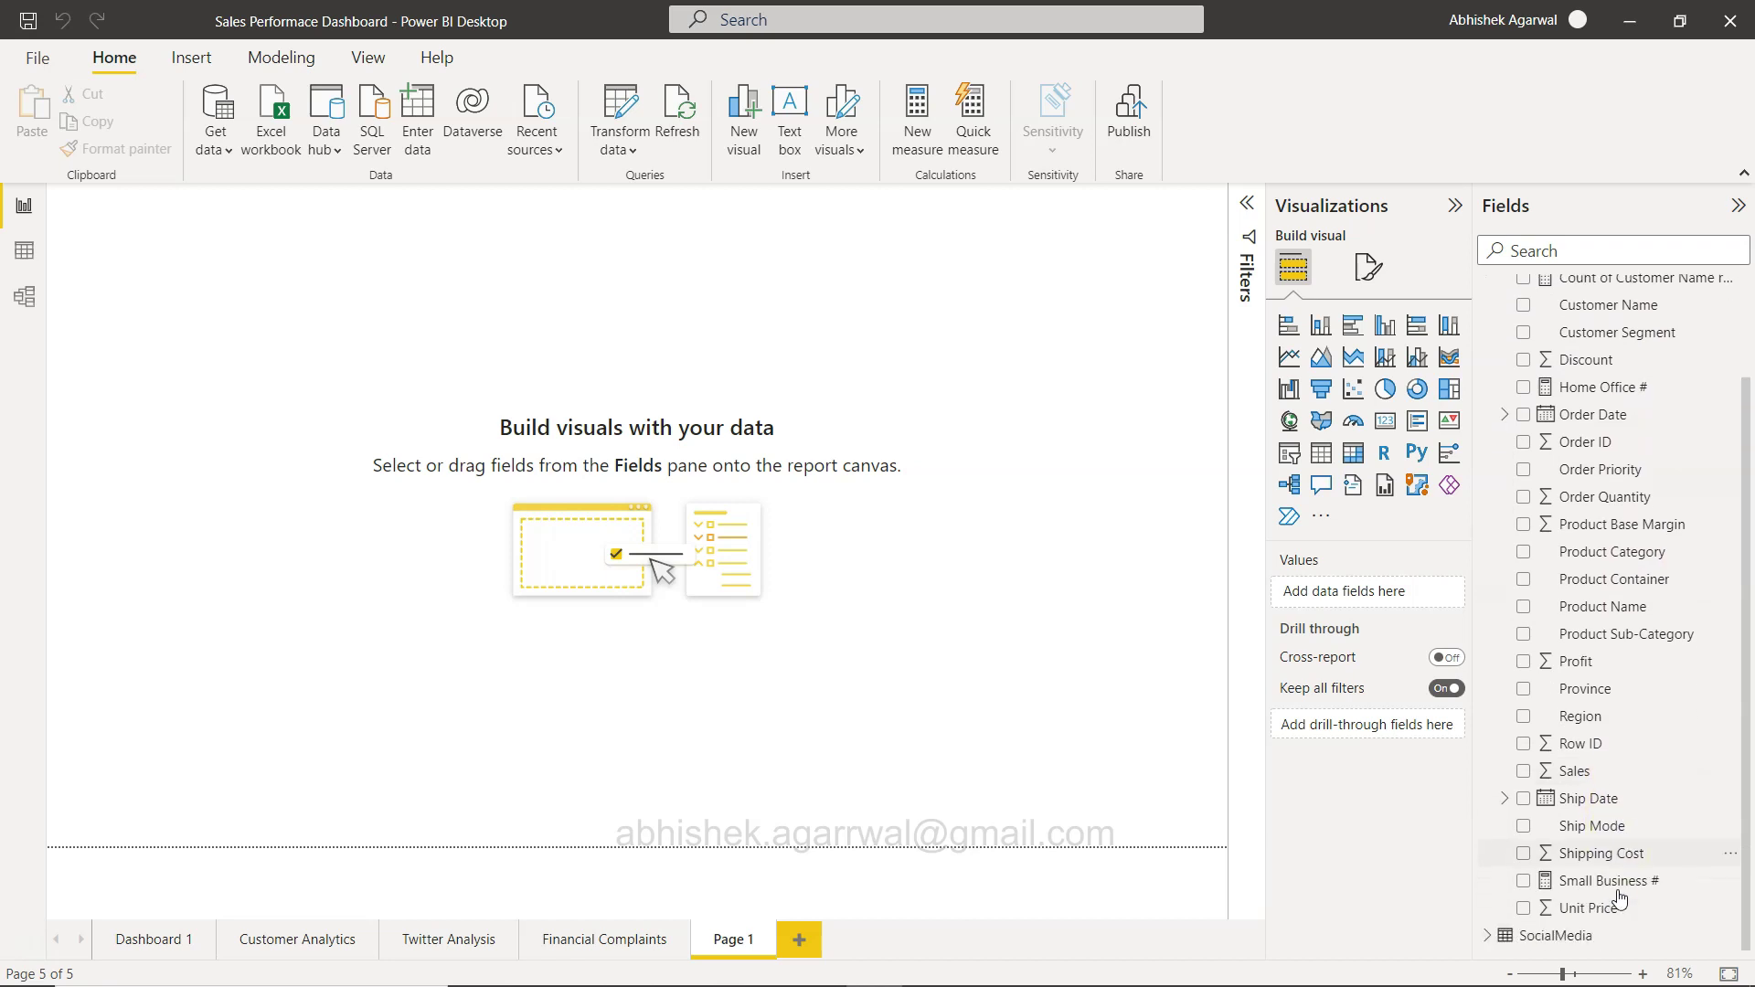
scroll(1619, 898, up, 2)
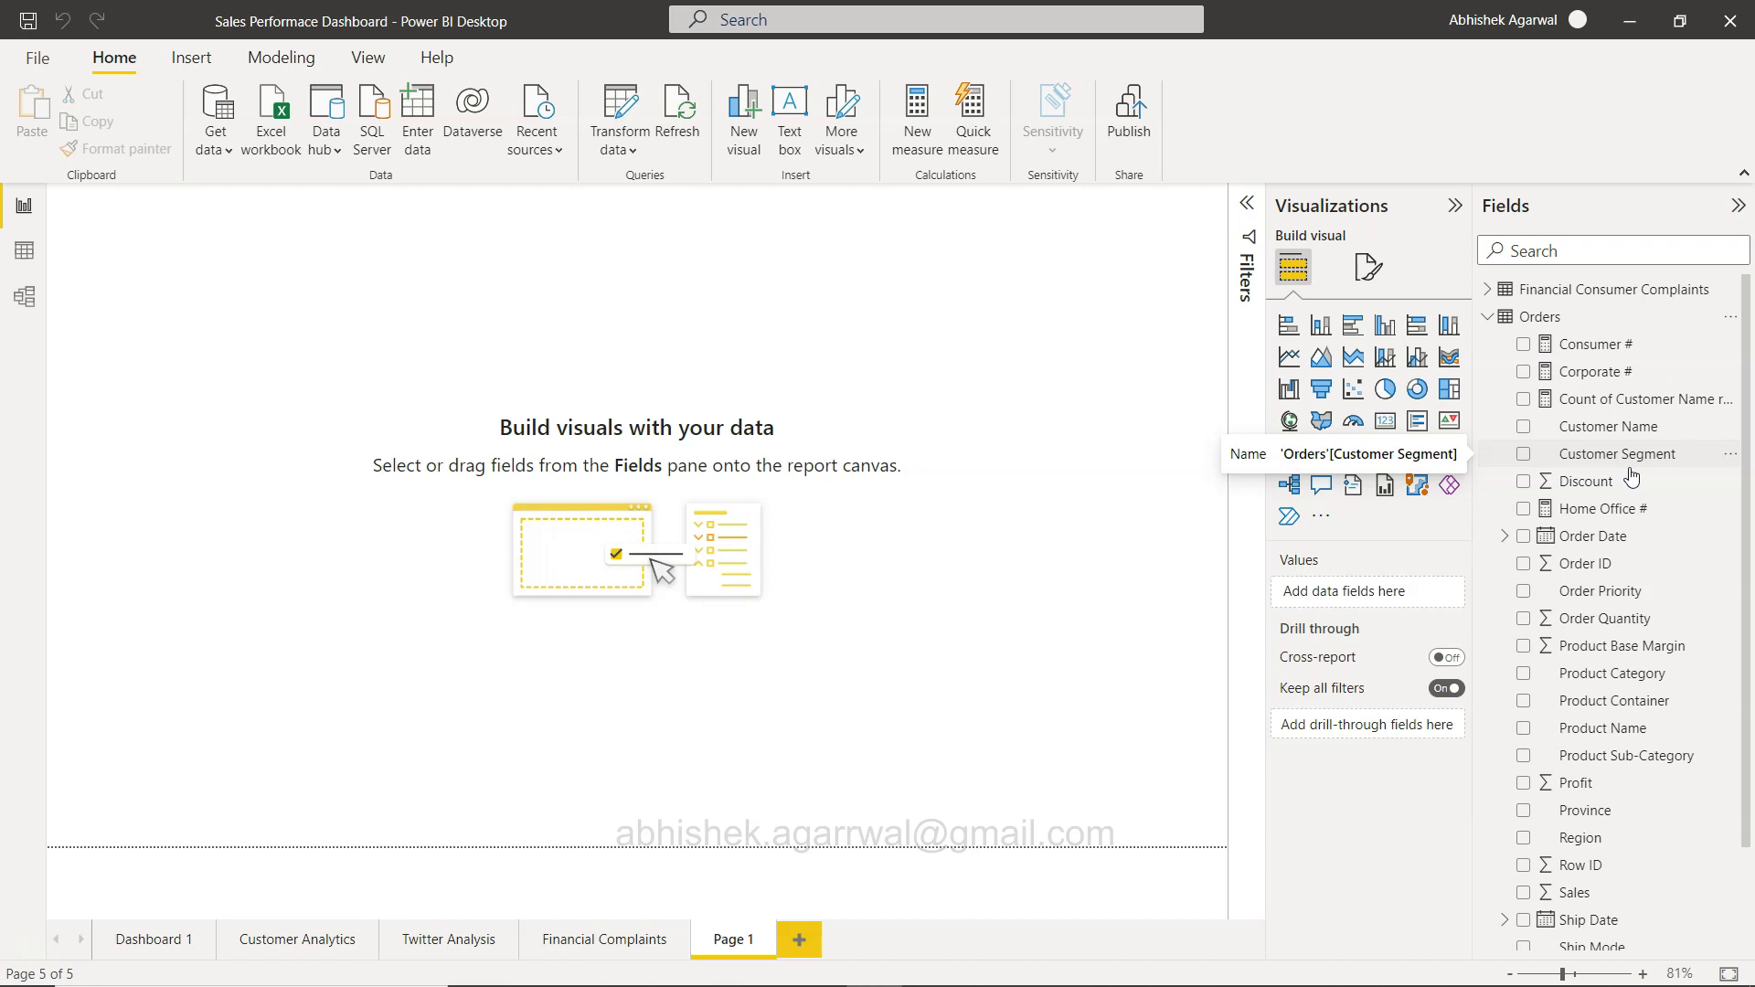
click(1202, 421)
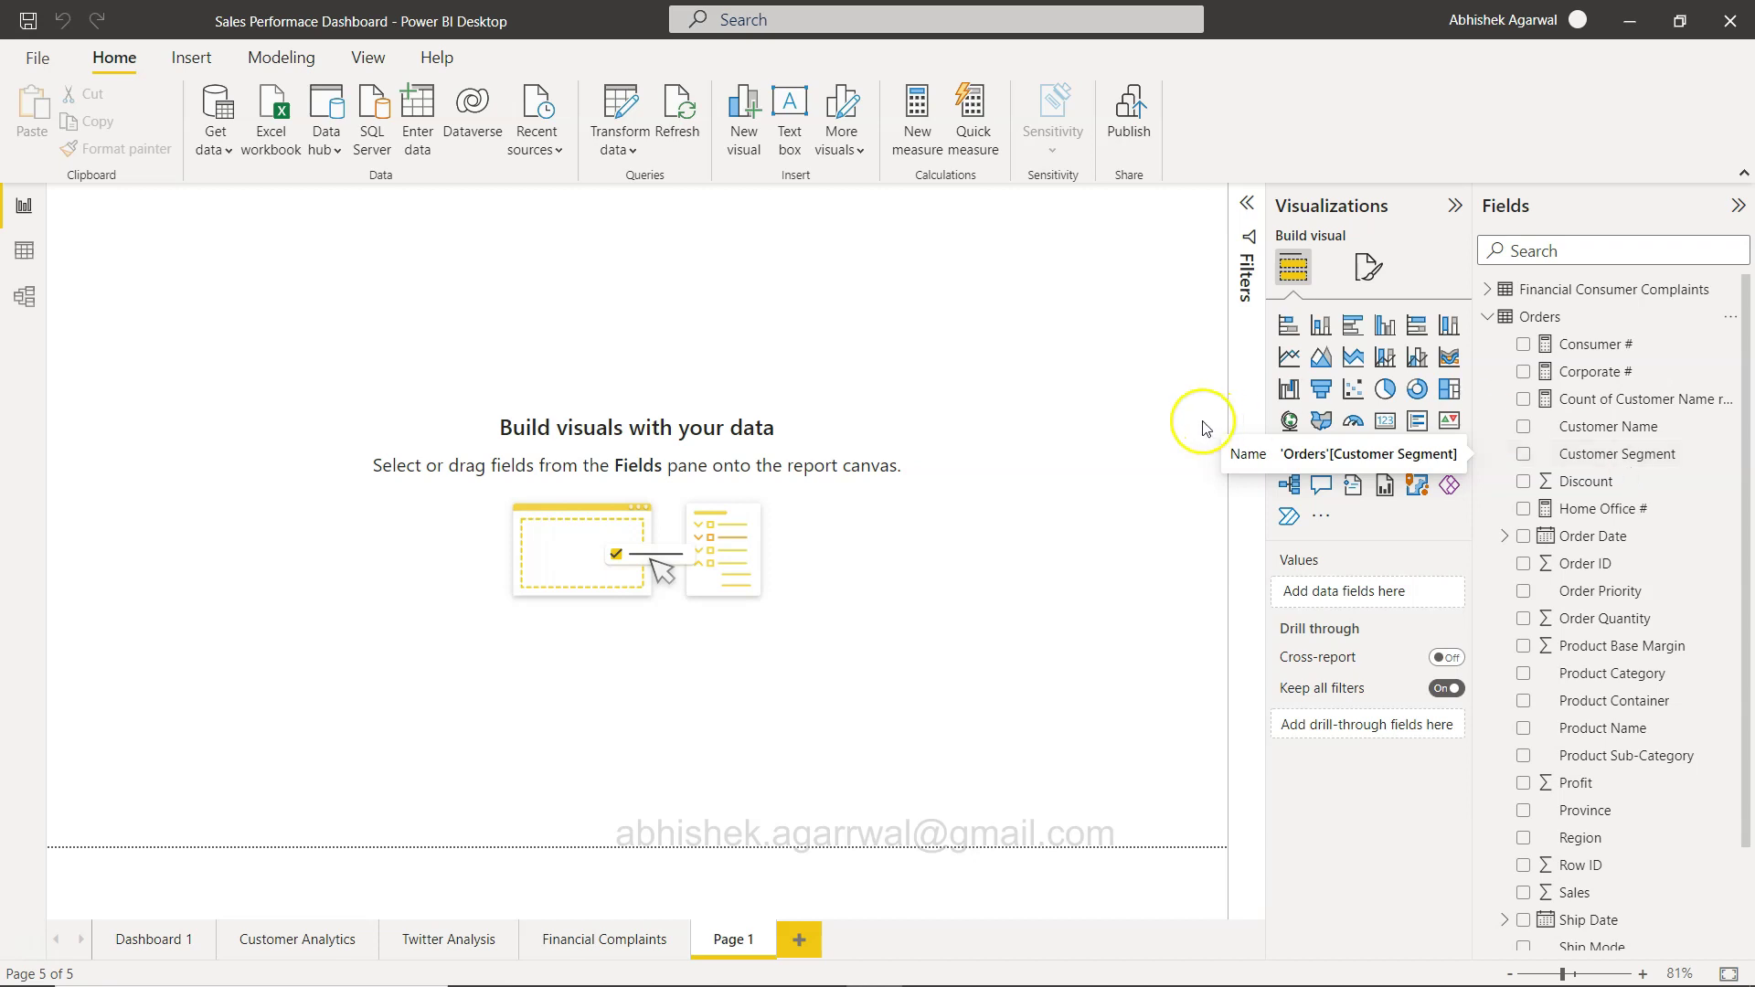
- Switch to Data view and start a new calculated table
click(23, 252)
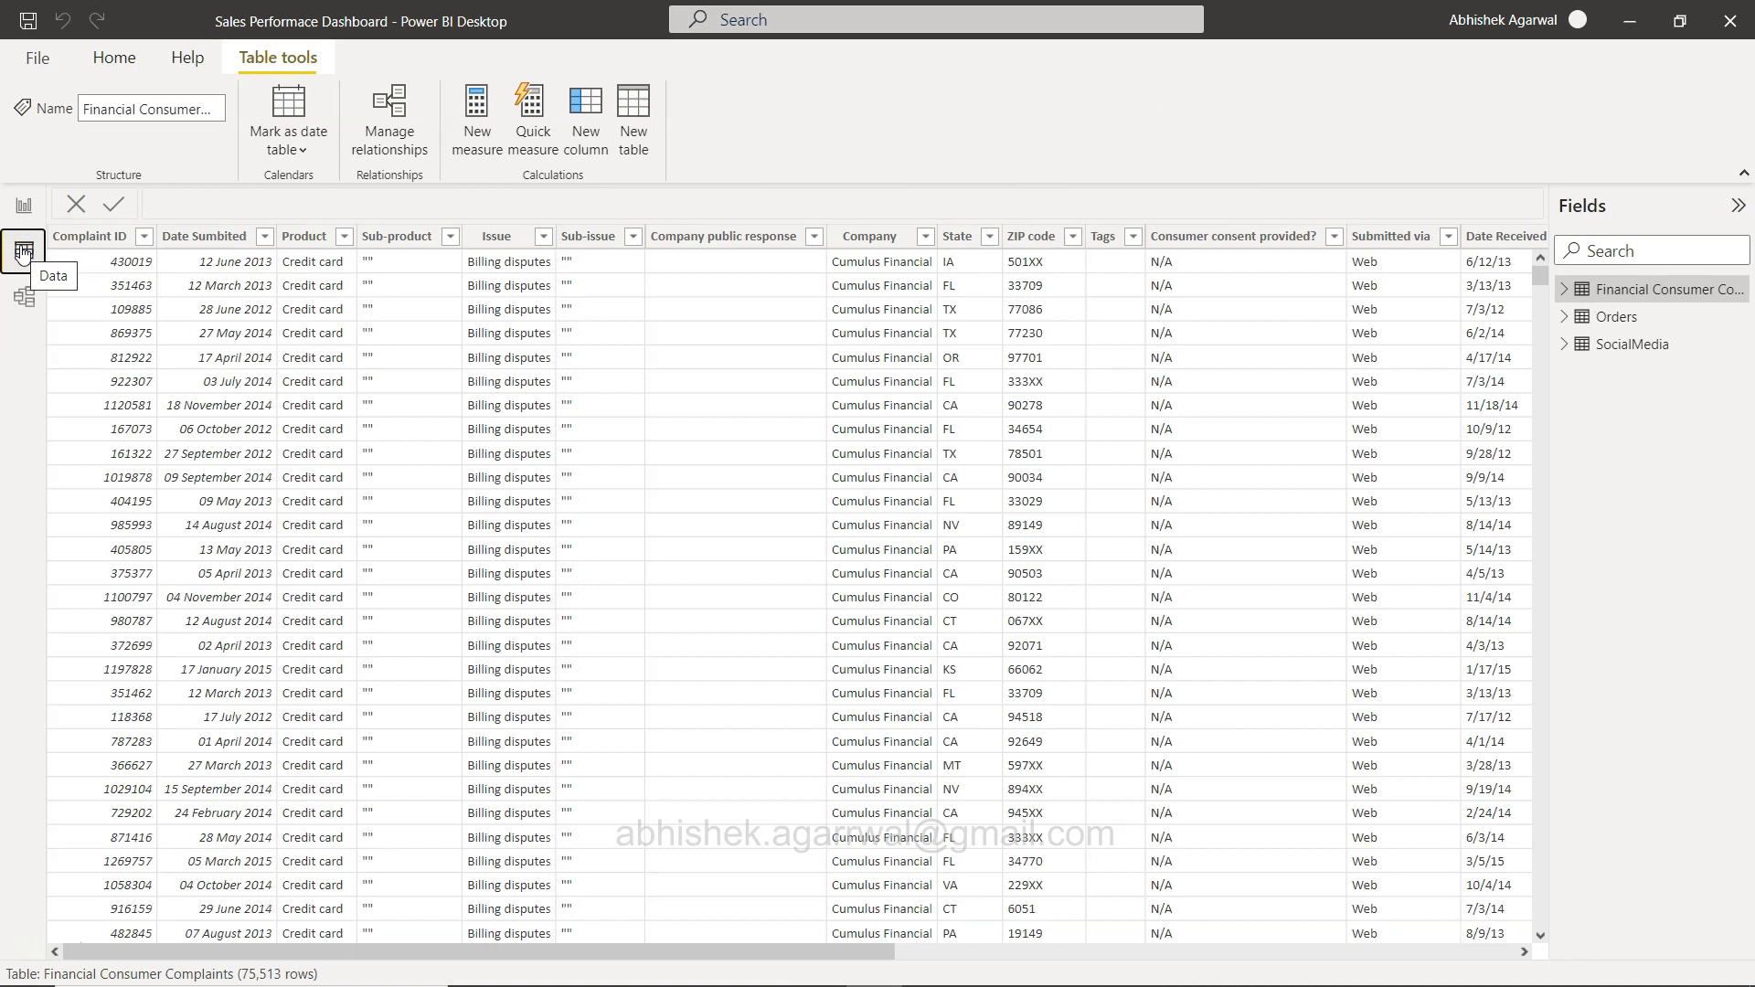
click(28, 255)
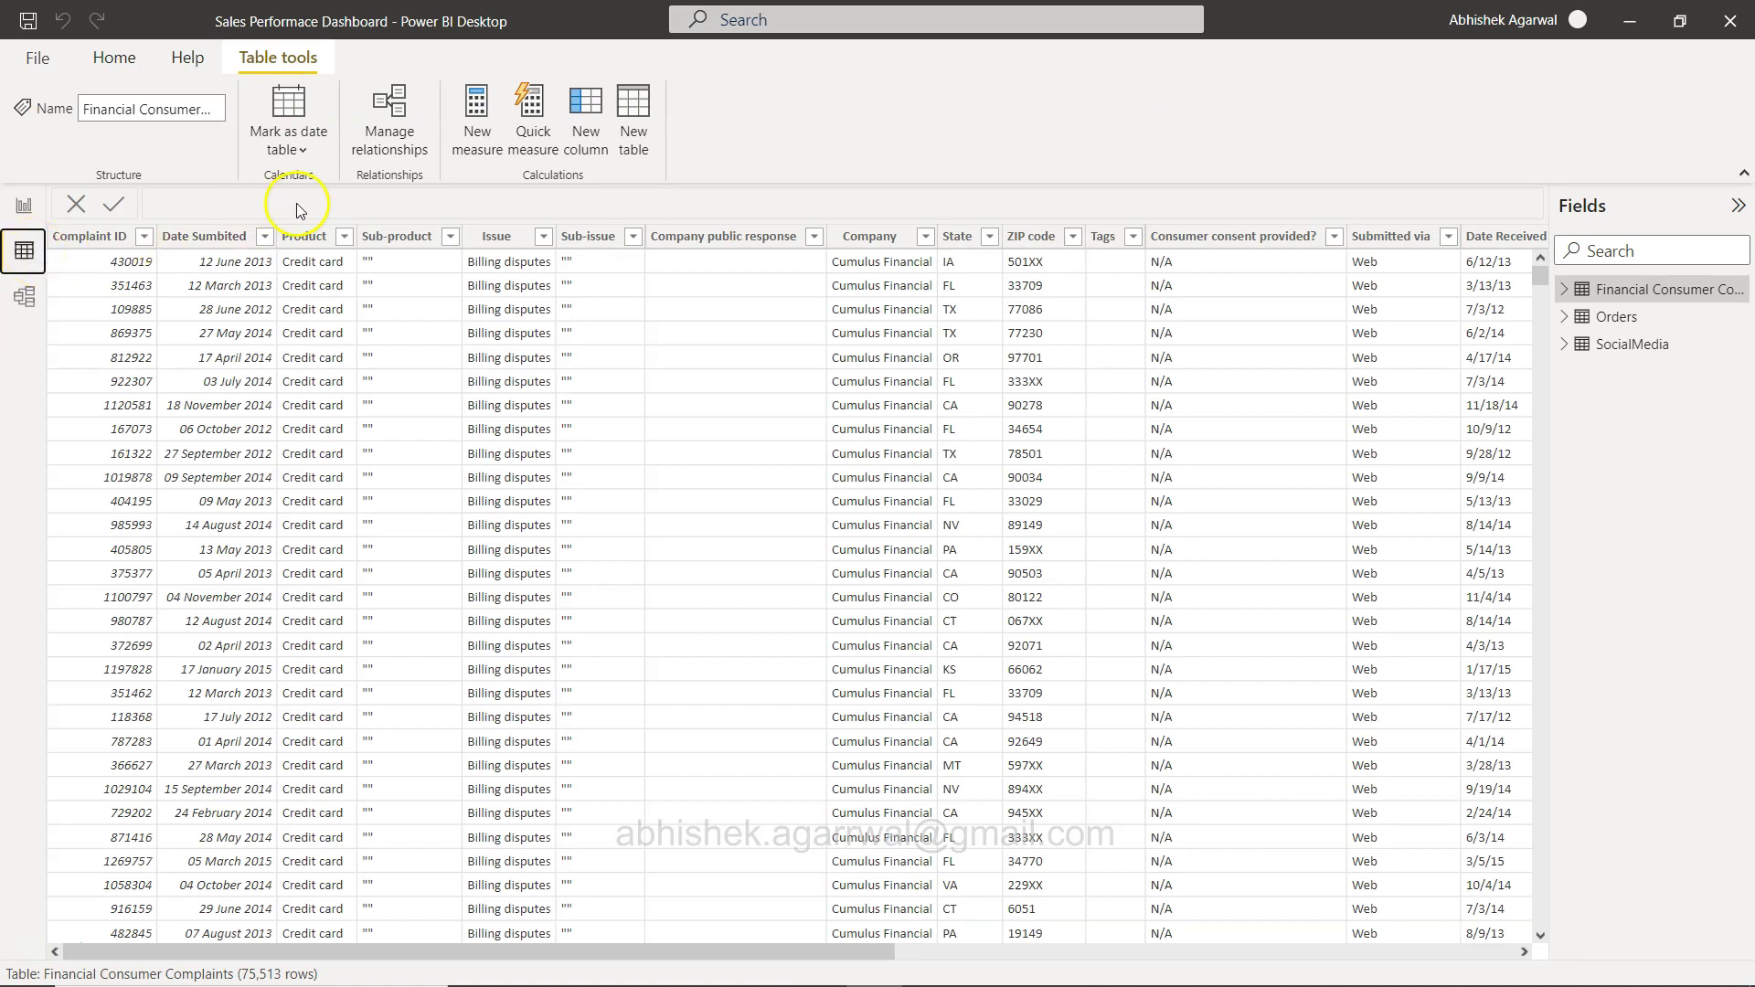
click(629, 136)
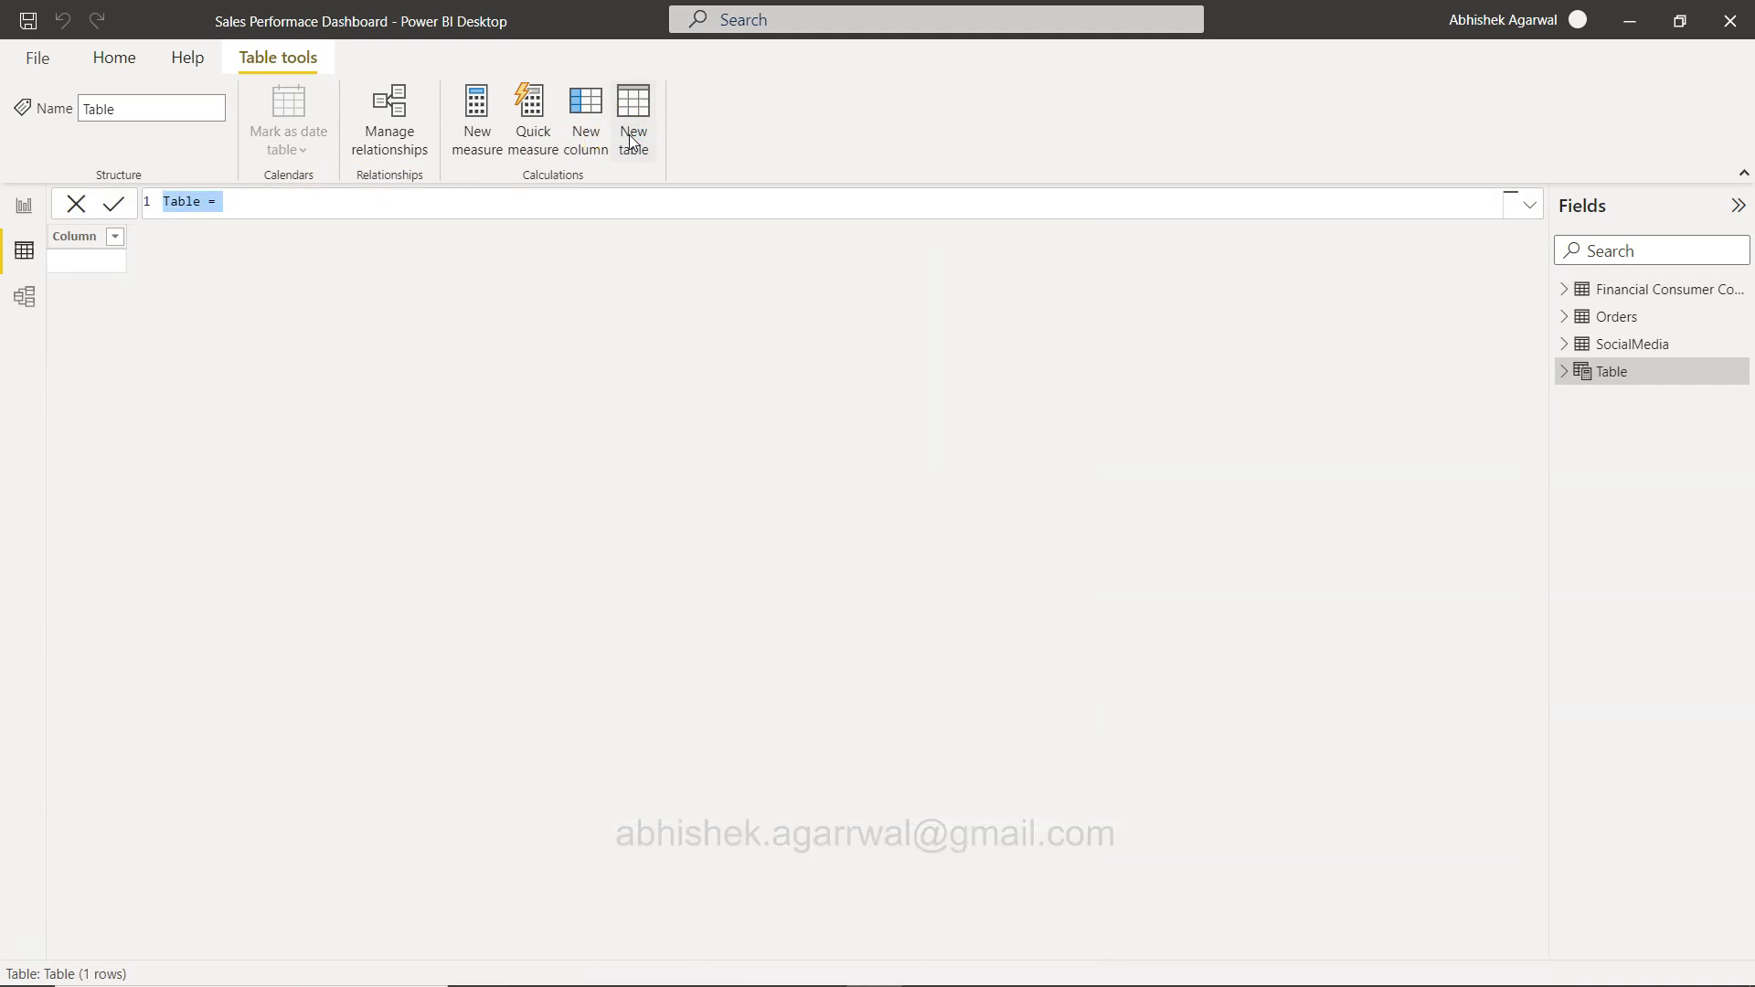
- Enter Summarize_cols_table = SUMMARIZECOLUMNS( and begin the Orders[Product Category] argument
text(Summari)
key(BackSpace)
key(BackSpace)
key(BackSpace)
key(BackSpace)
text(marize_cols_tab)
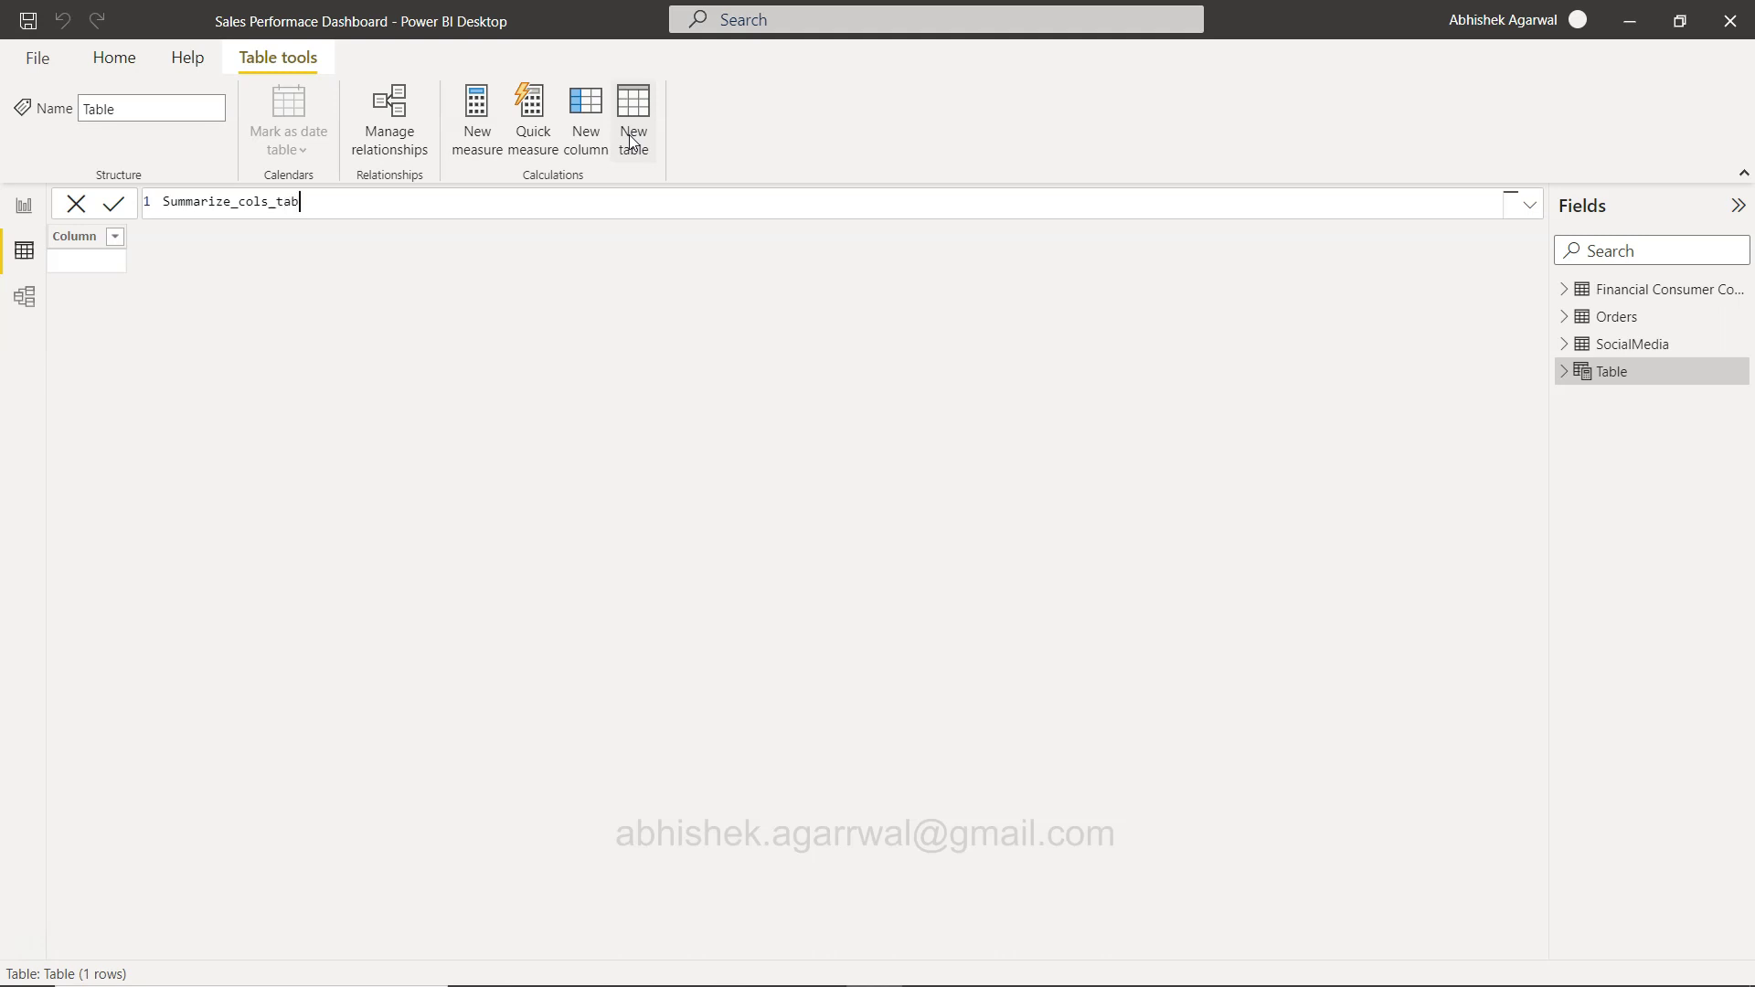
text(le = summ)
key(Down)
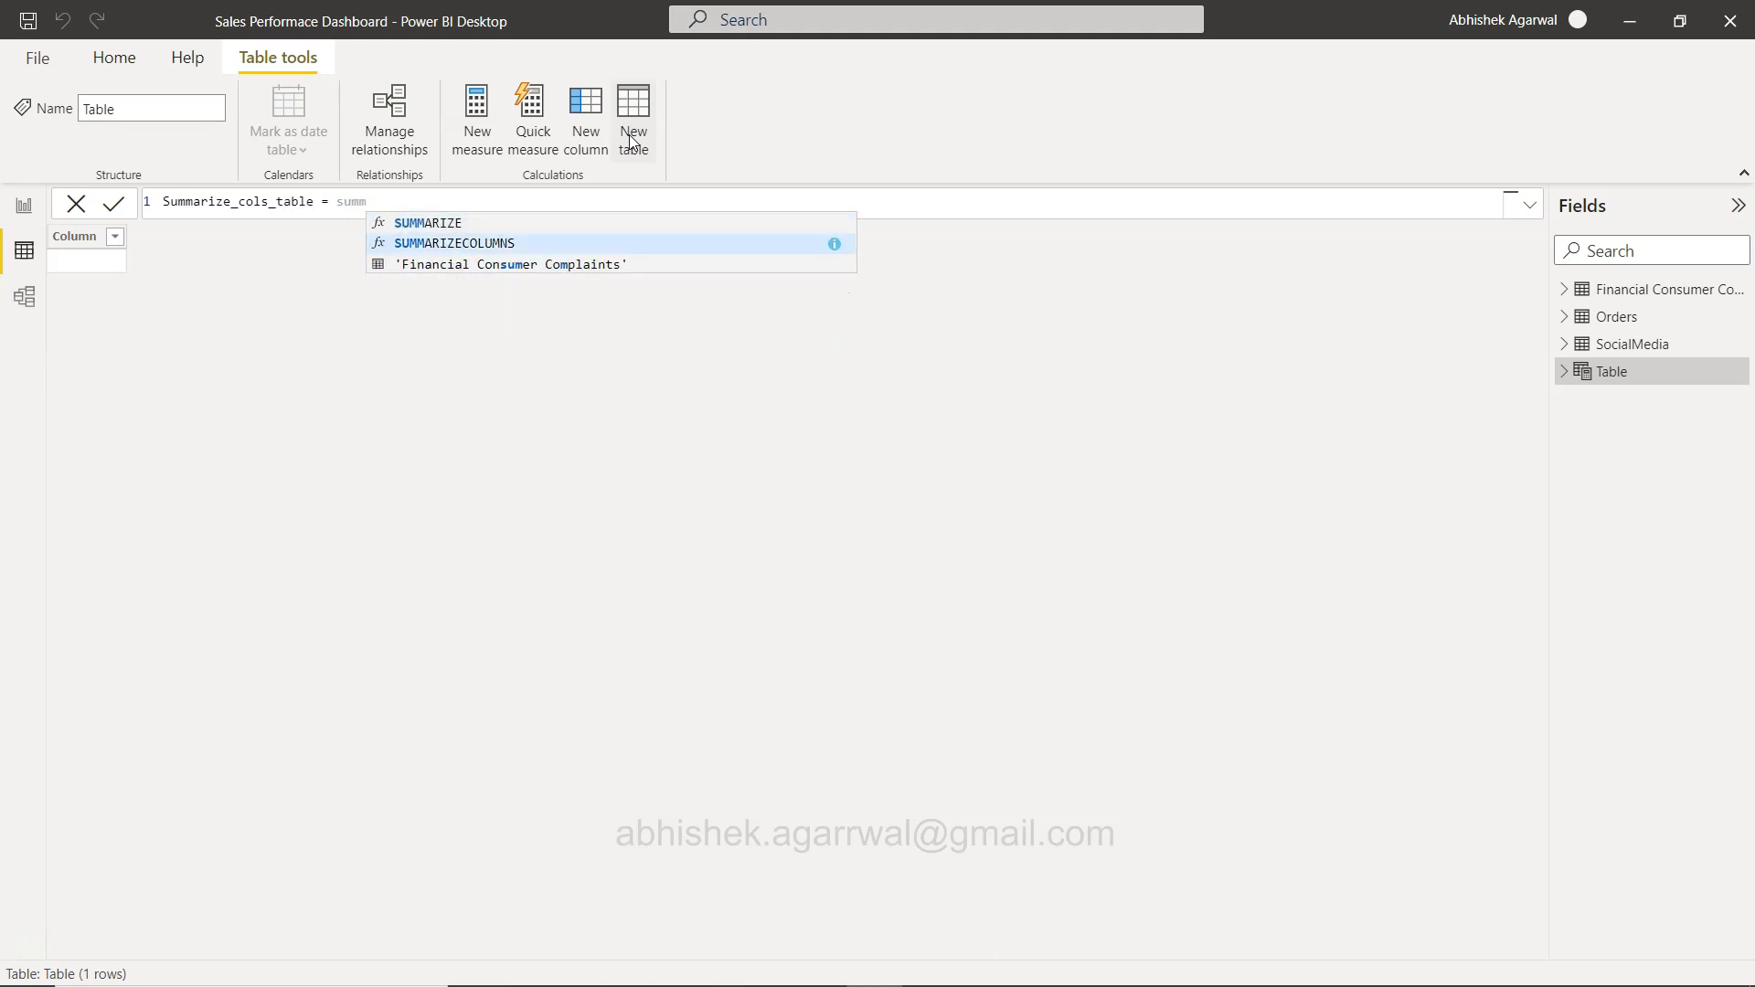
key(Tab)
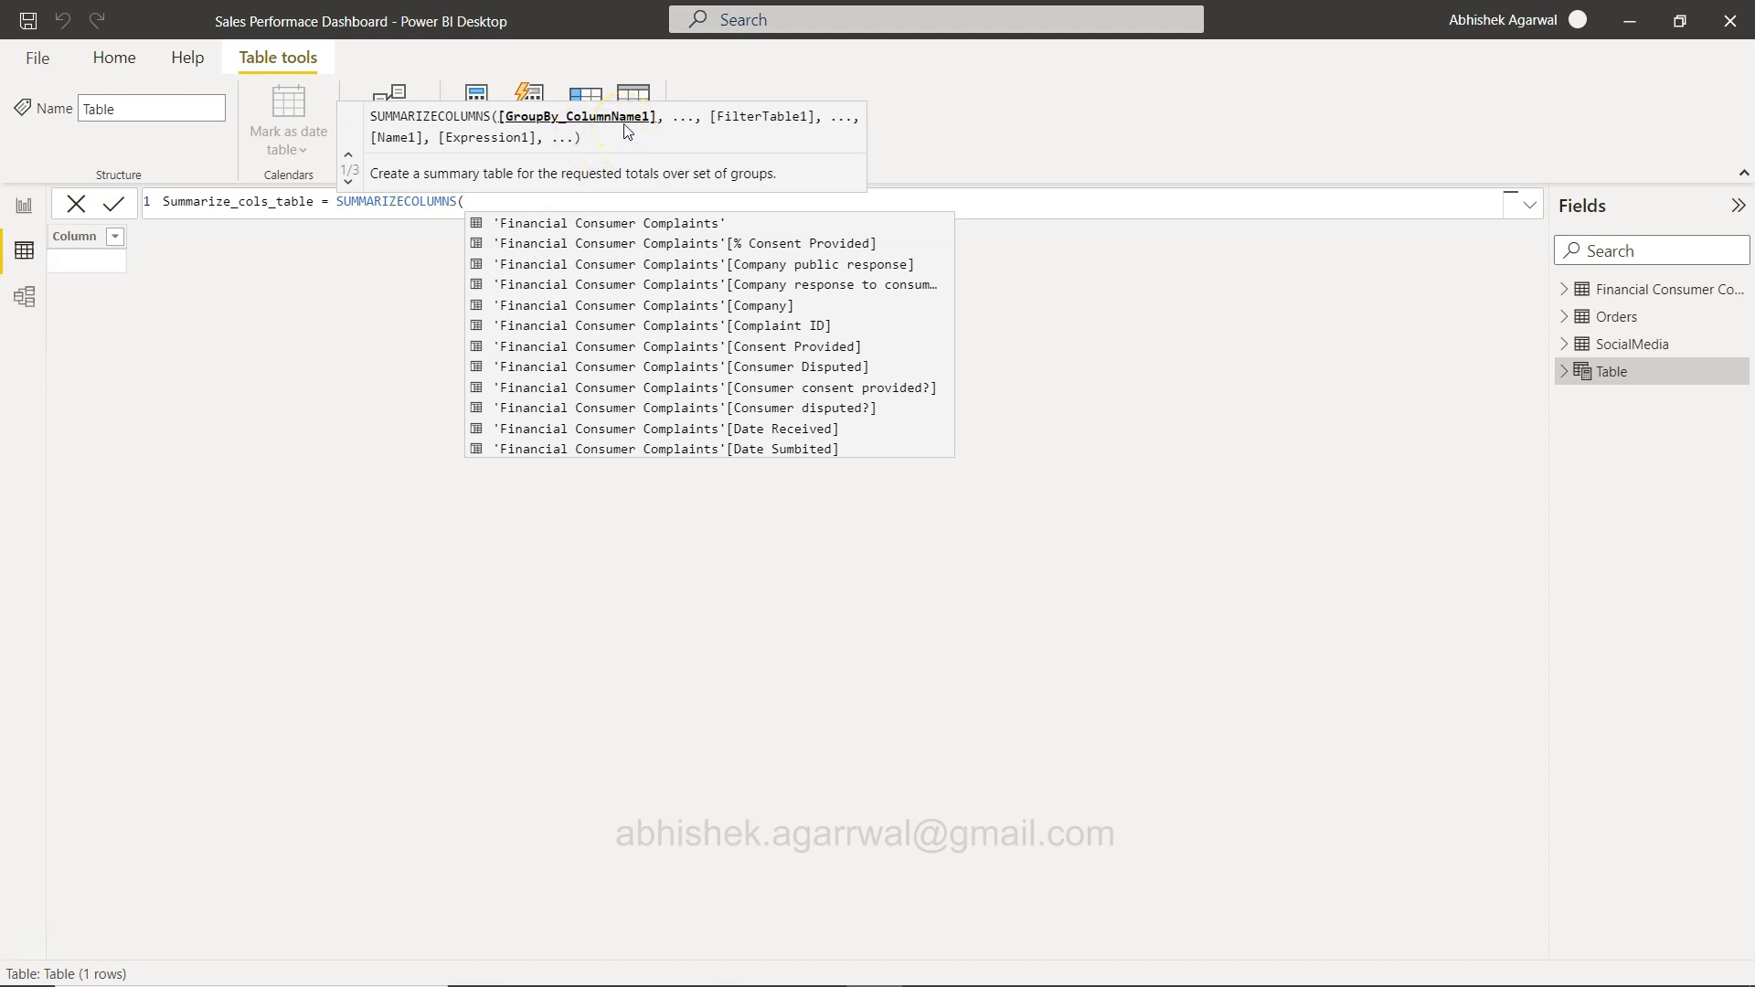
text(prod)
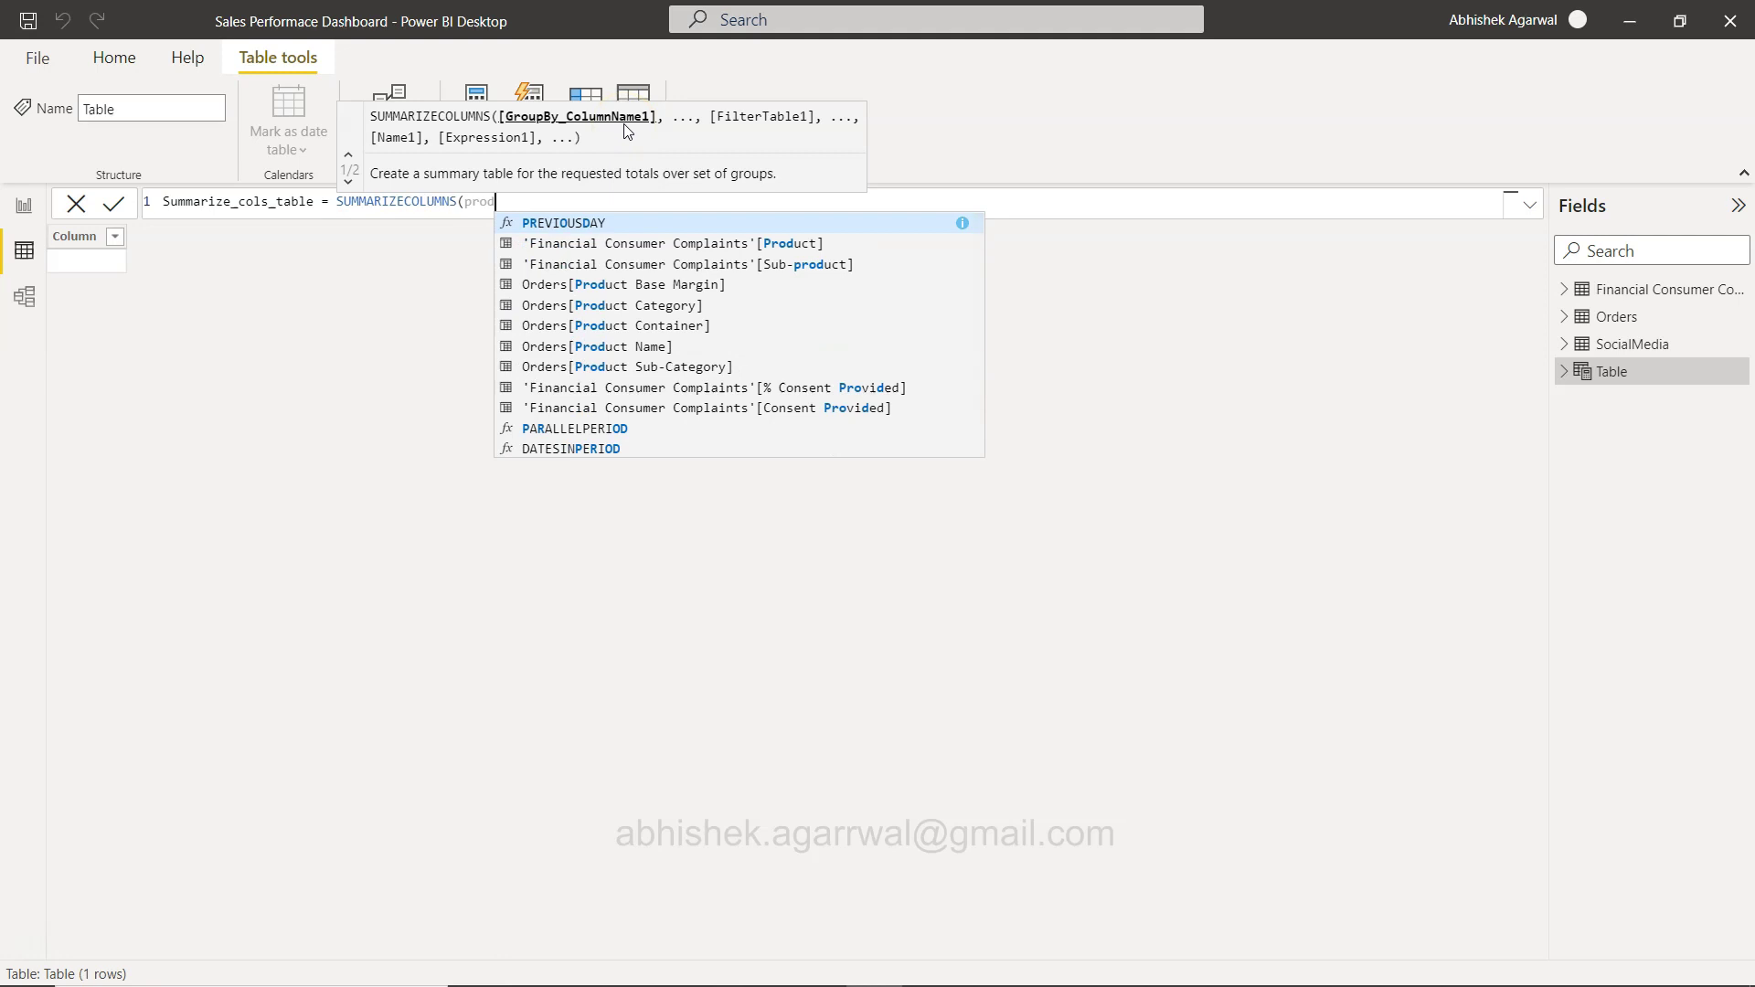
key(Down)
key(Down)
key(Down)
key(Down)
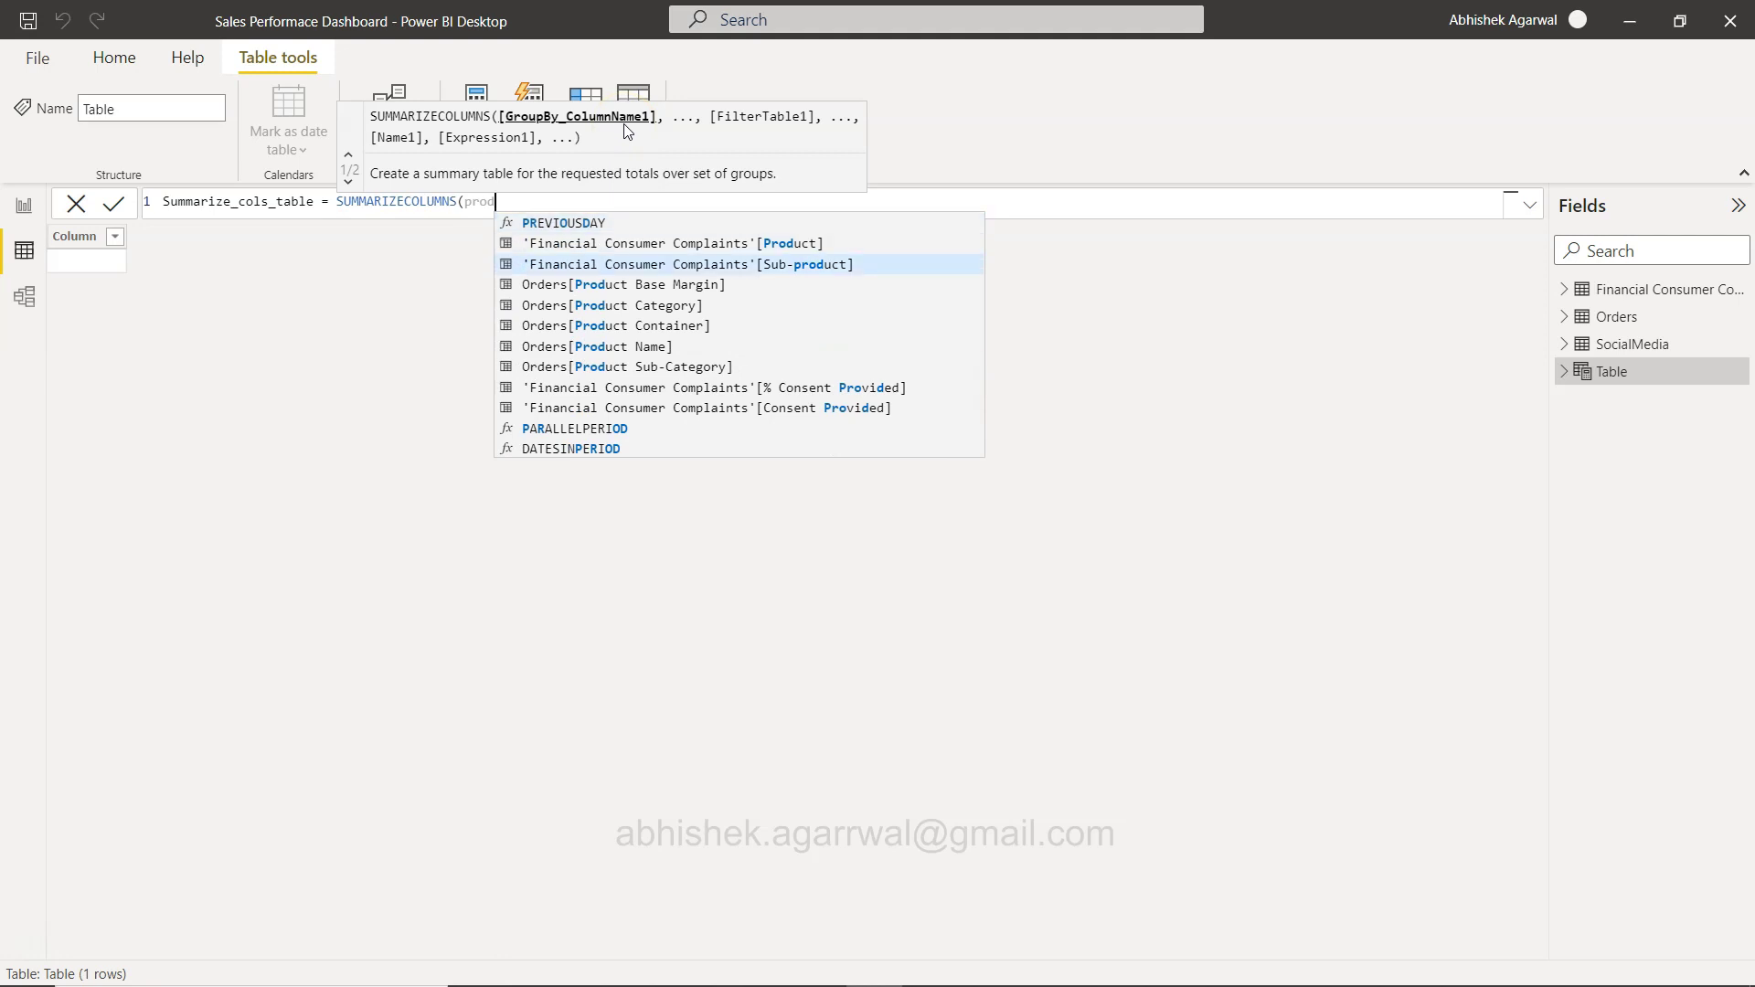
- Group by Orders[Product Category] and Orders[Customer Segment], adding a "Sales" SUM(Orders[Sales]) column
key(Tab)
text(,)
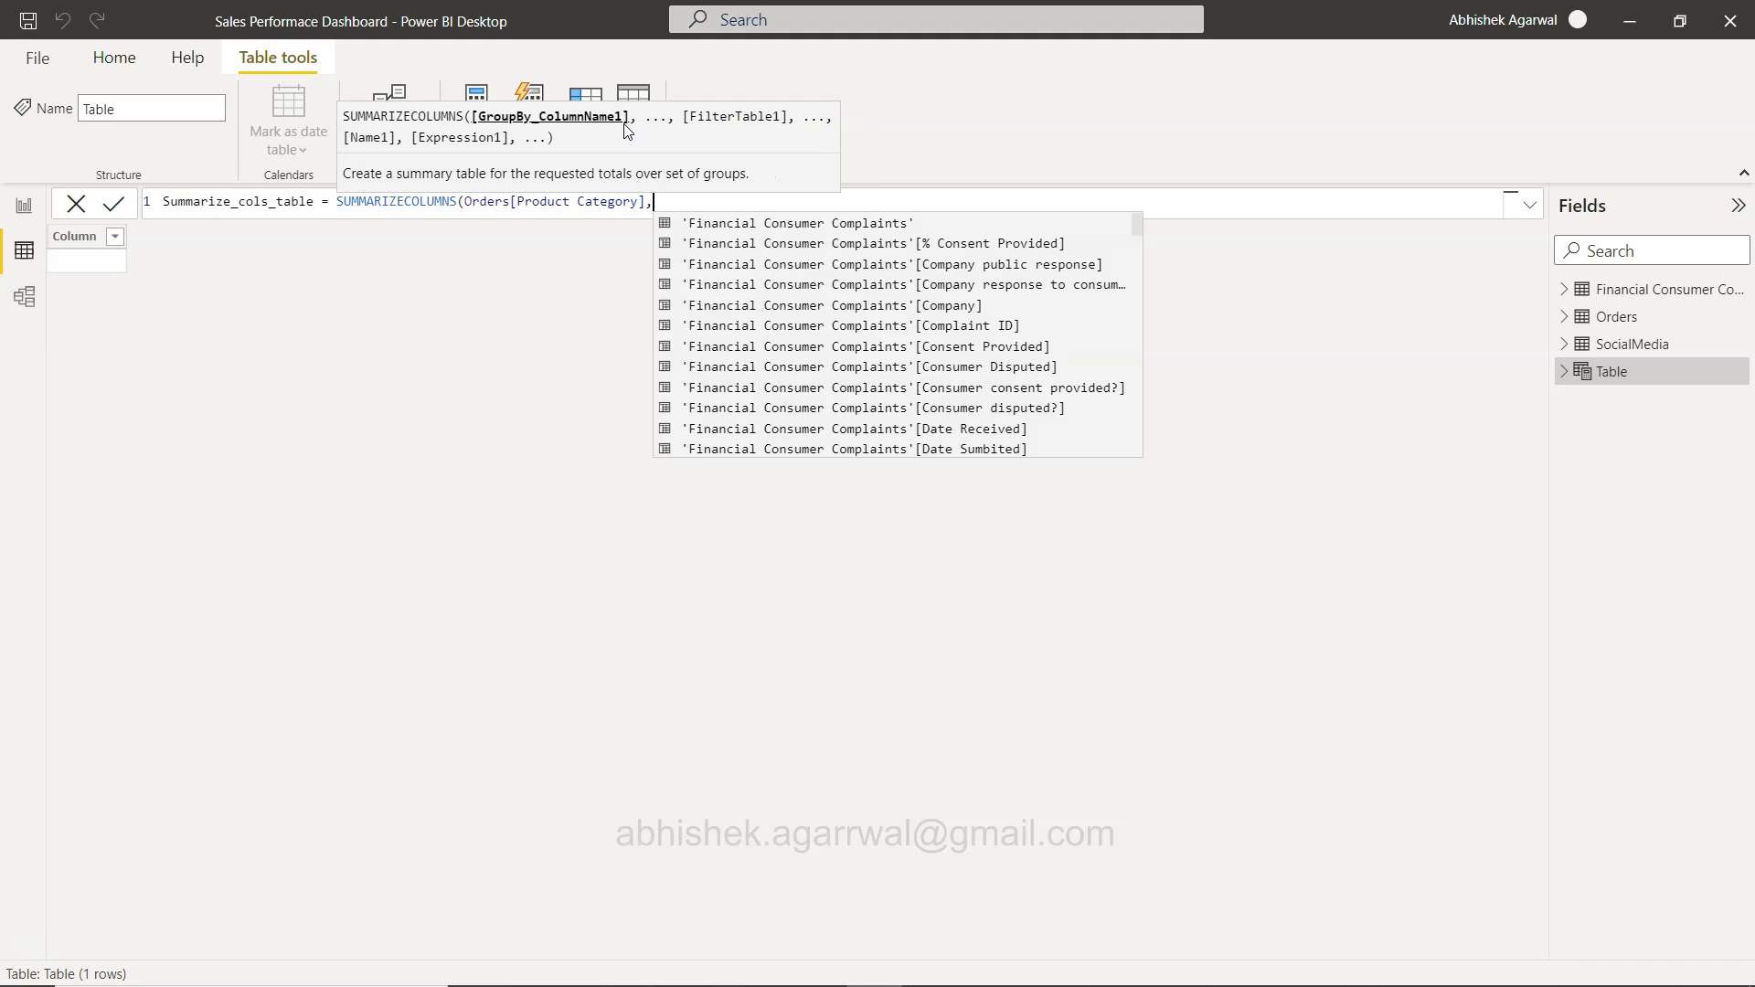
text(segme)
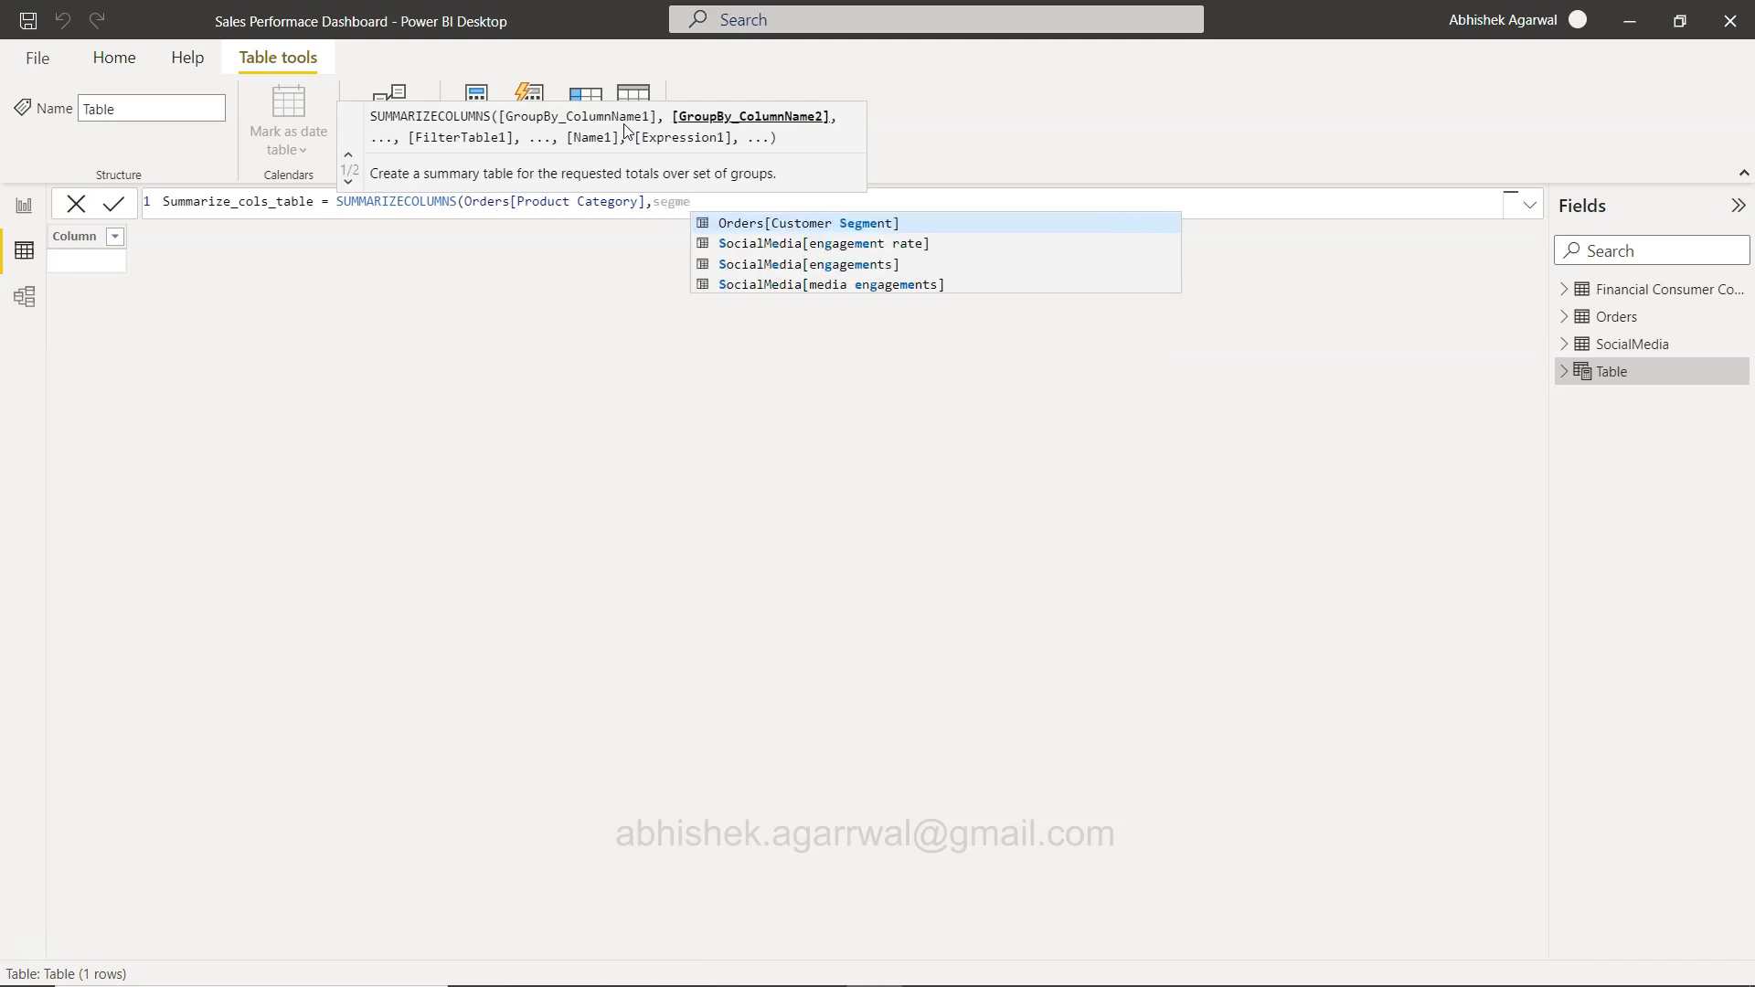
key(Tab)
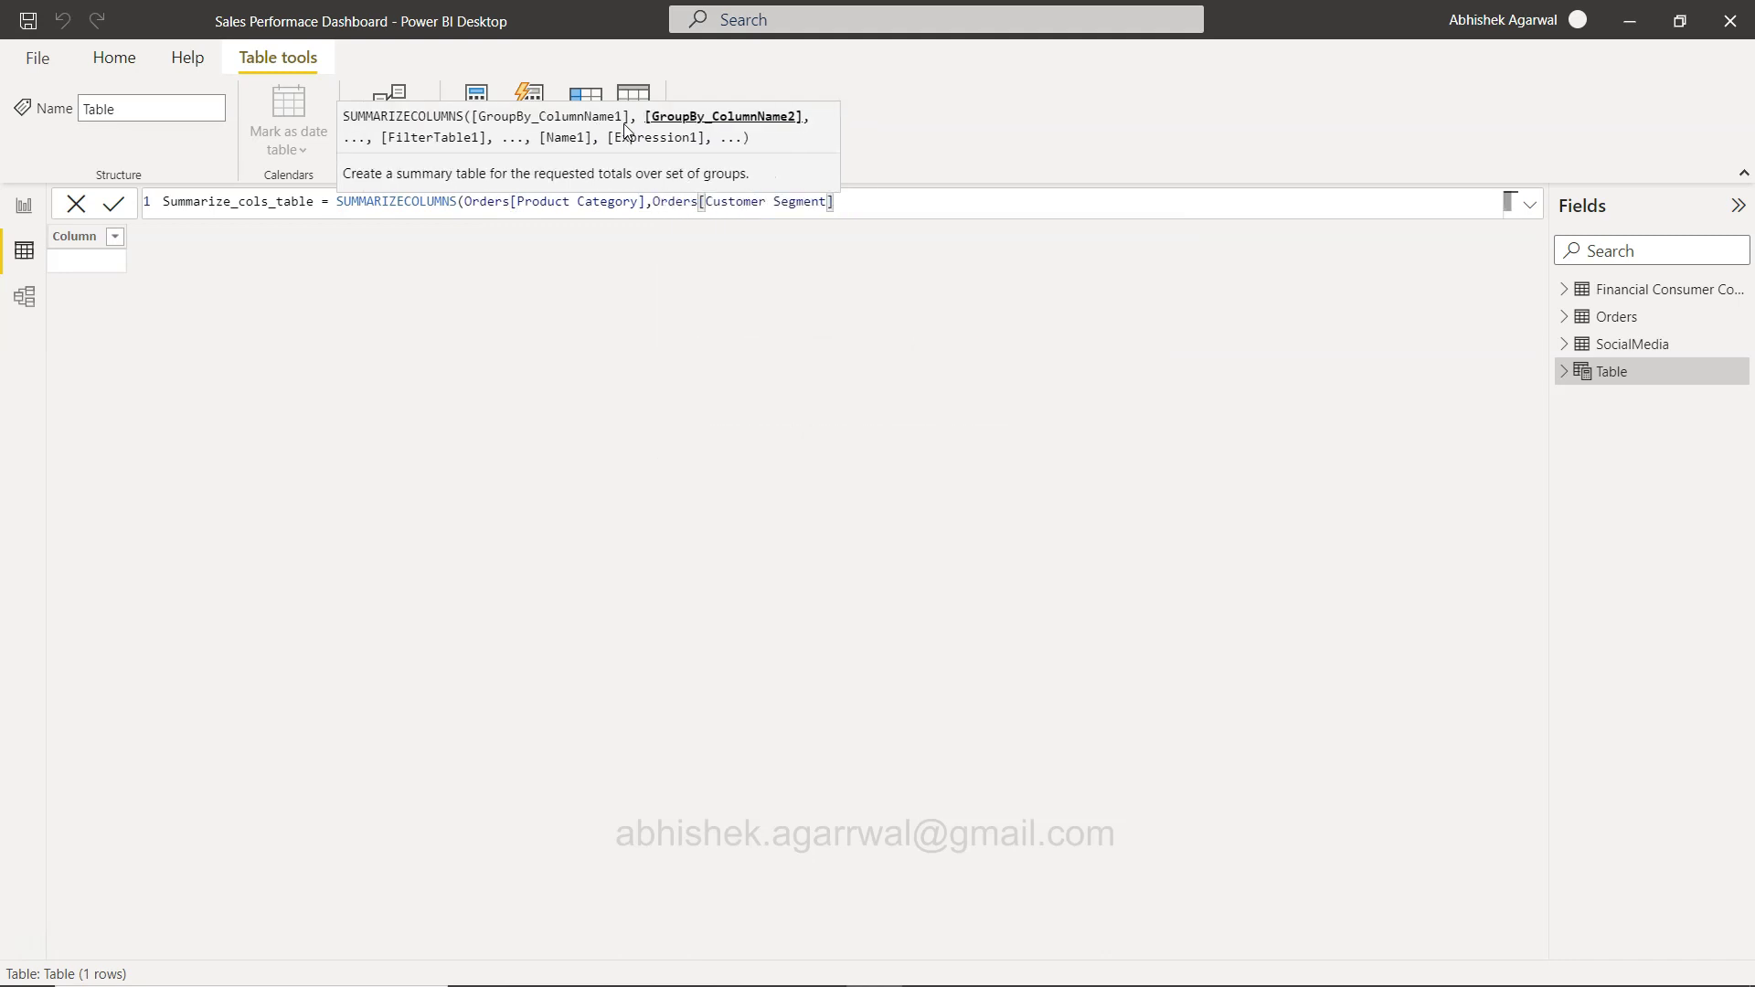
text(,)
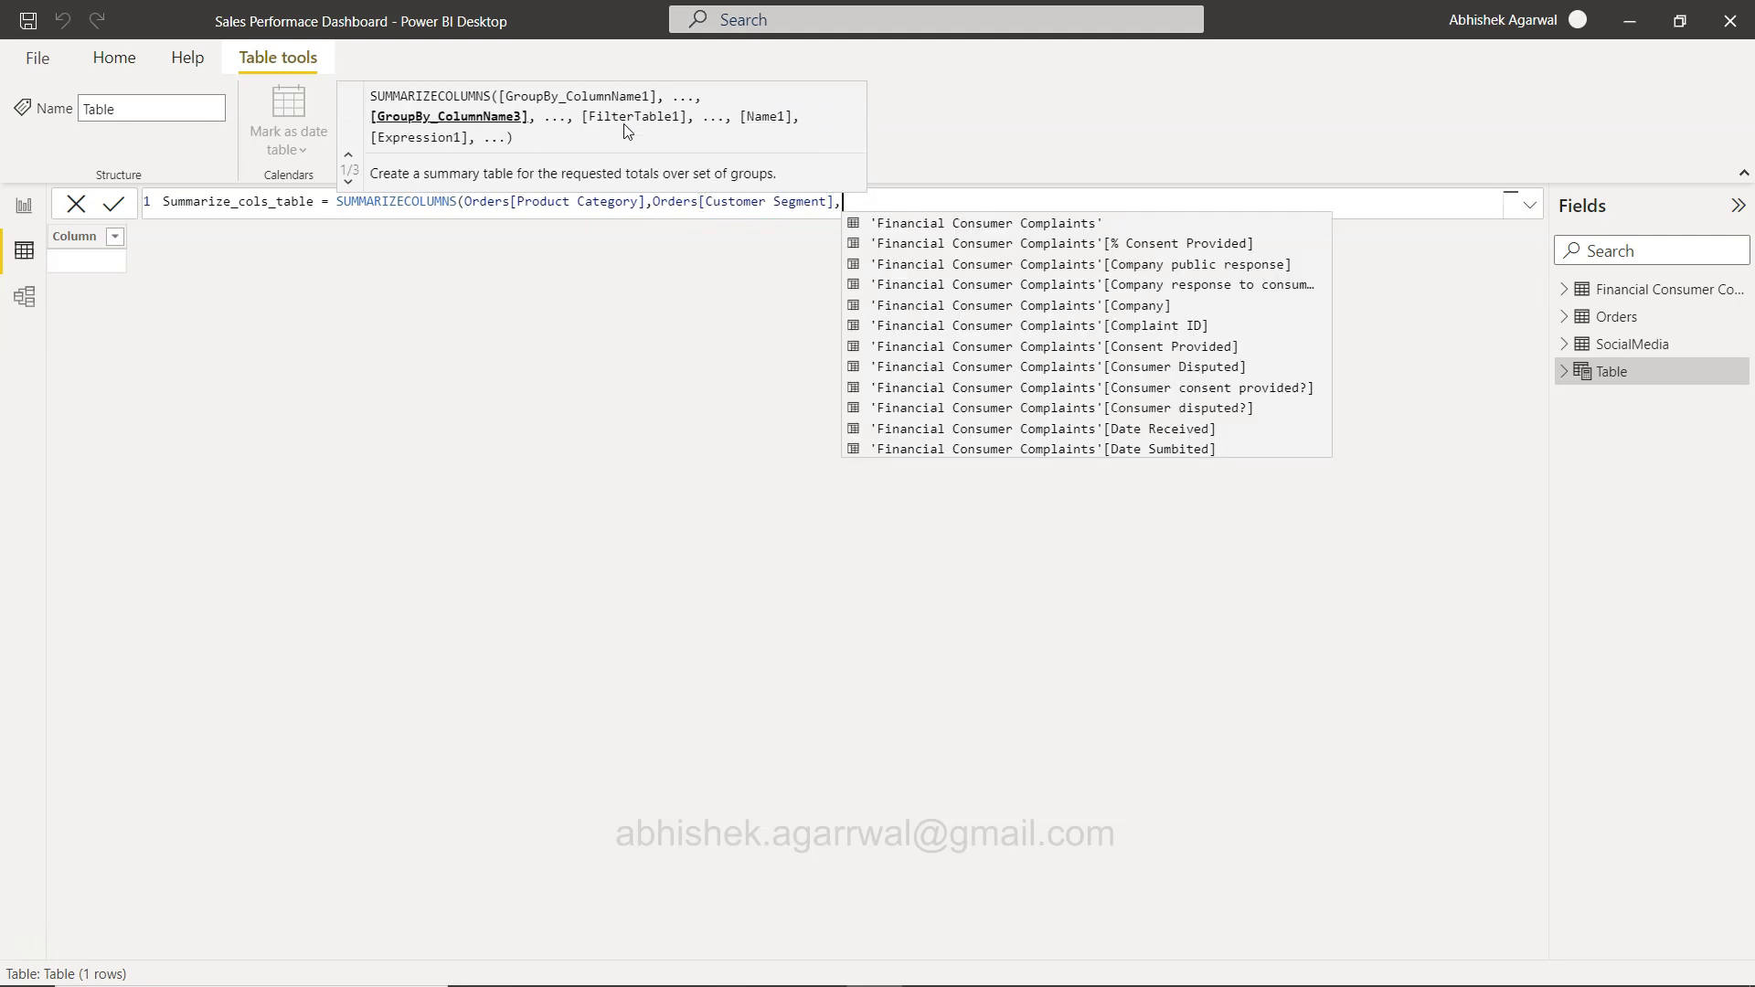
text("Sales",)
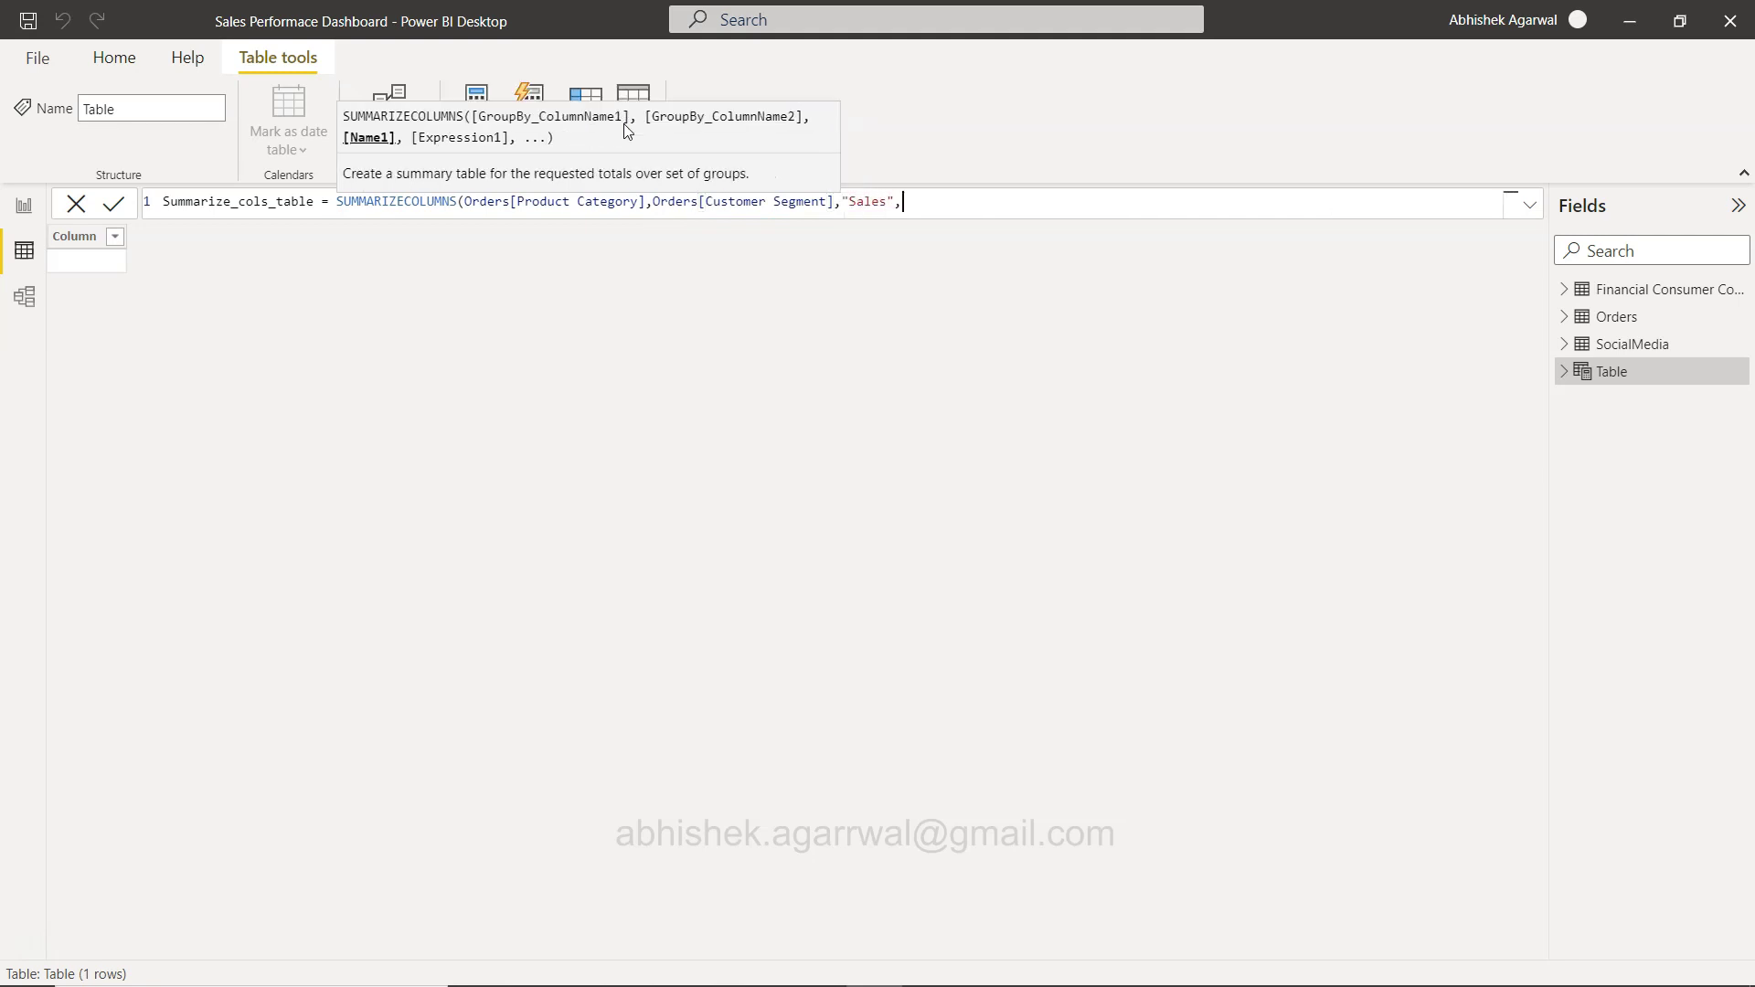
text(sum)
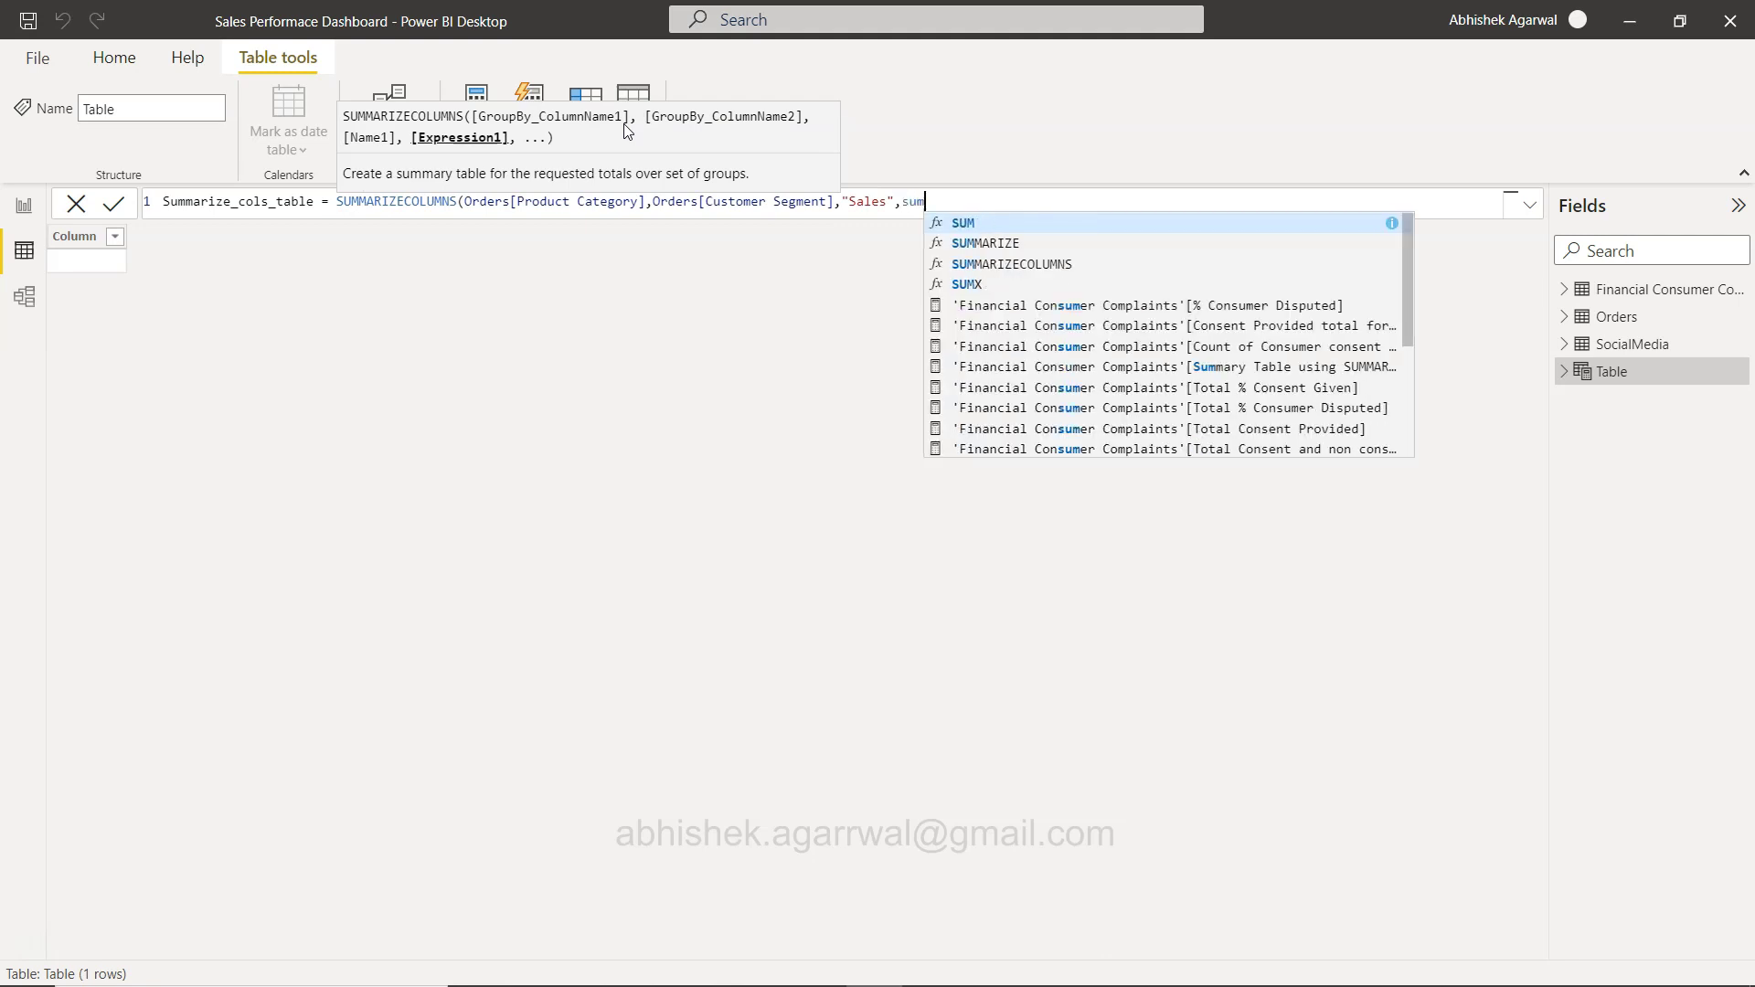
key(Tab)
text(s[Sale)
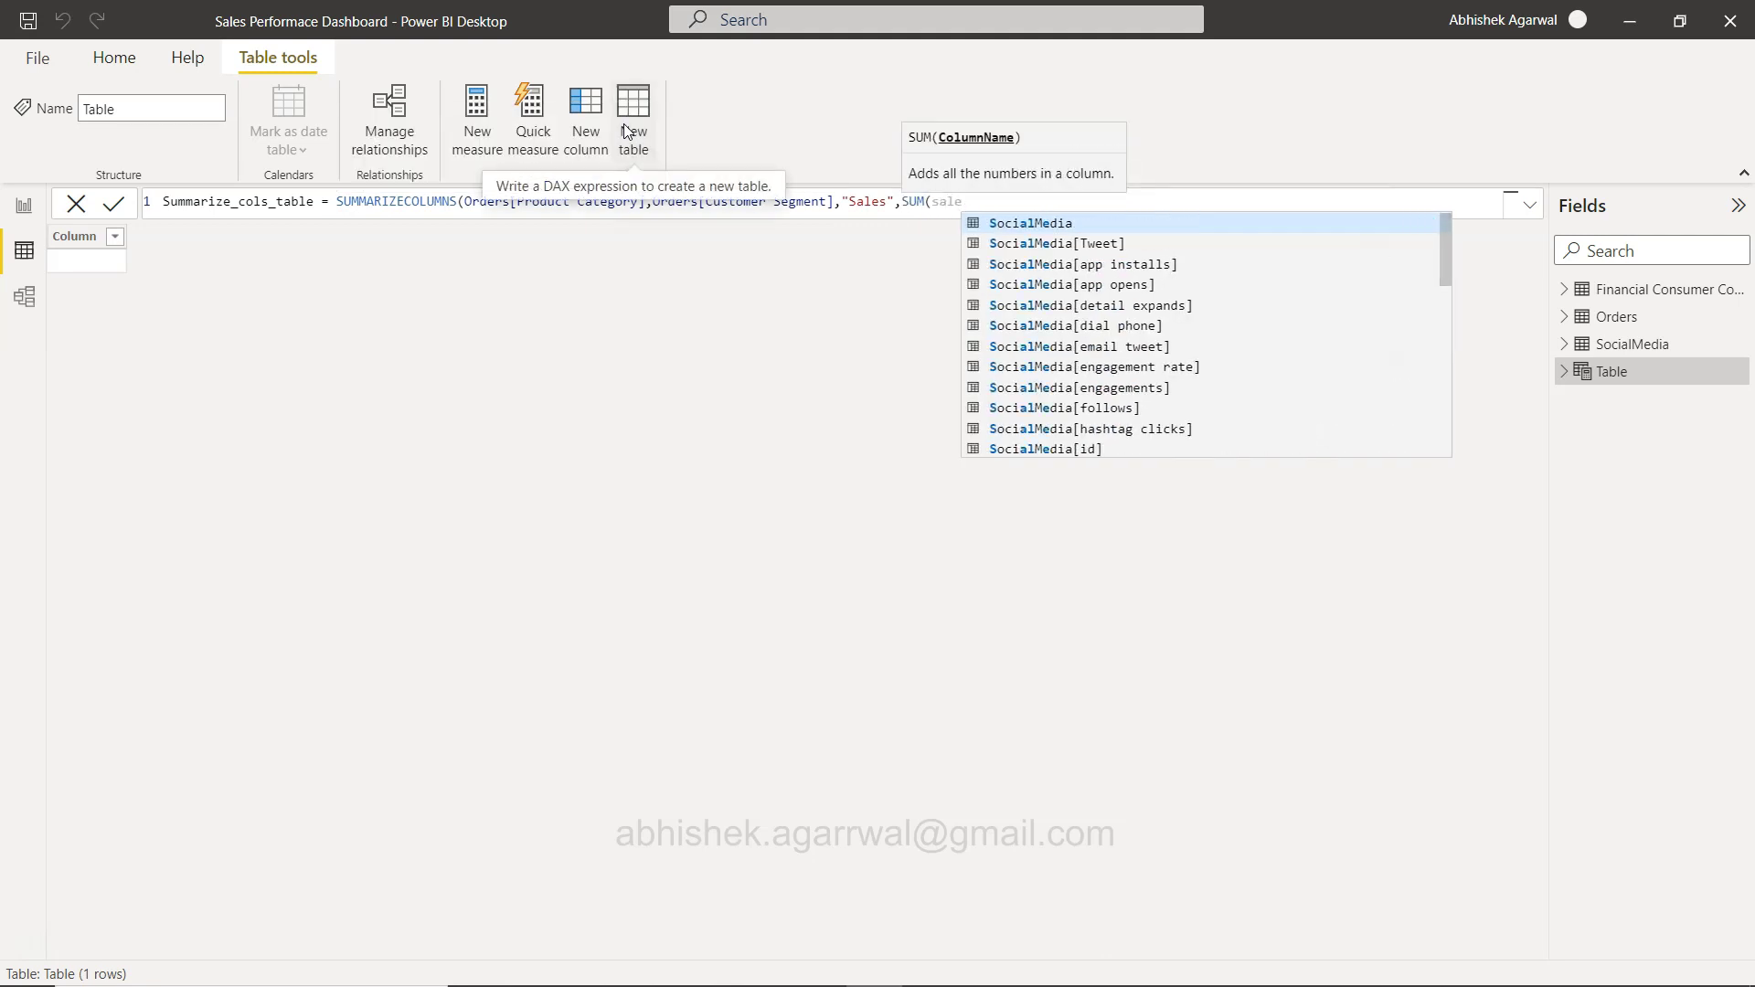
text(s)
key(Tab)
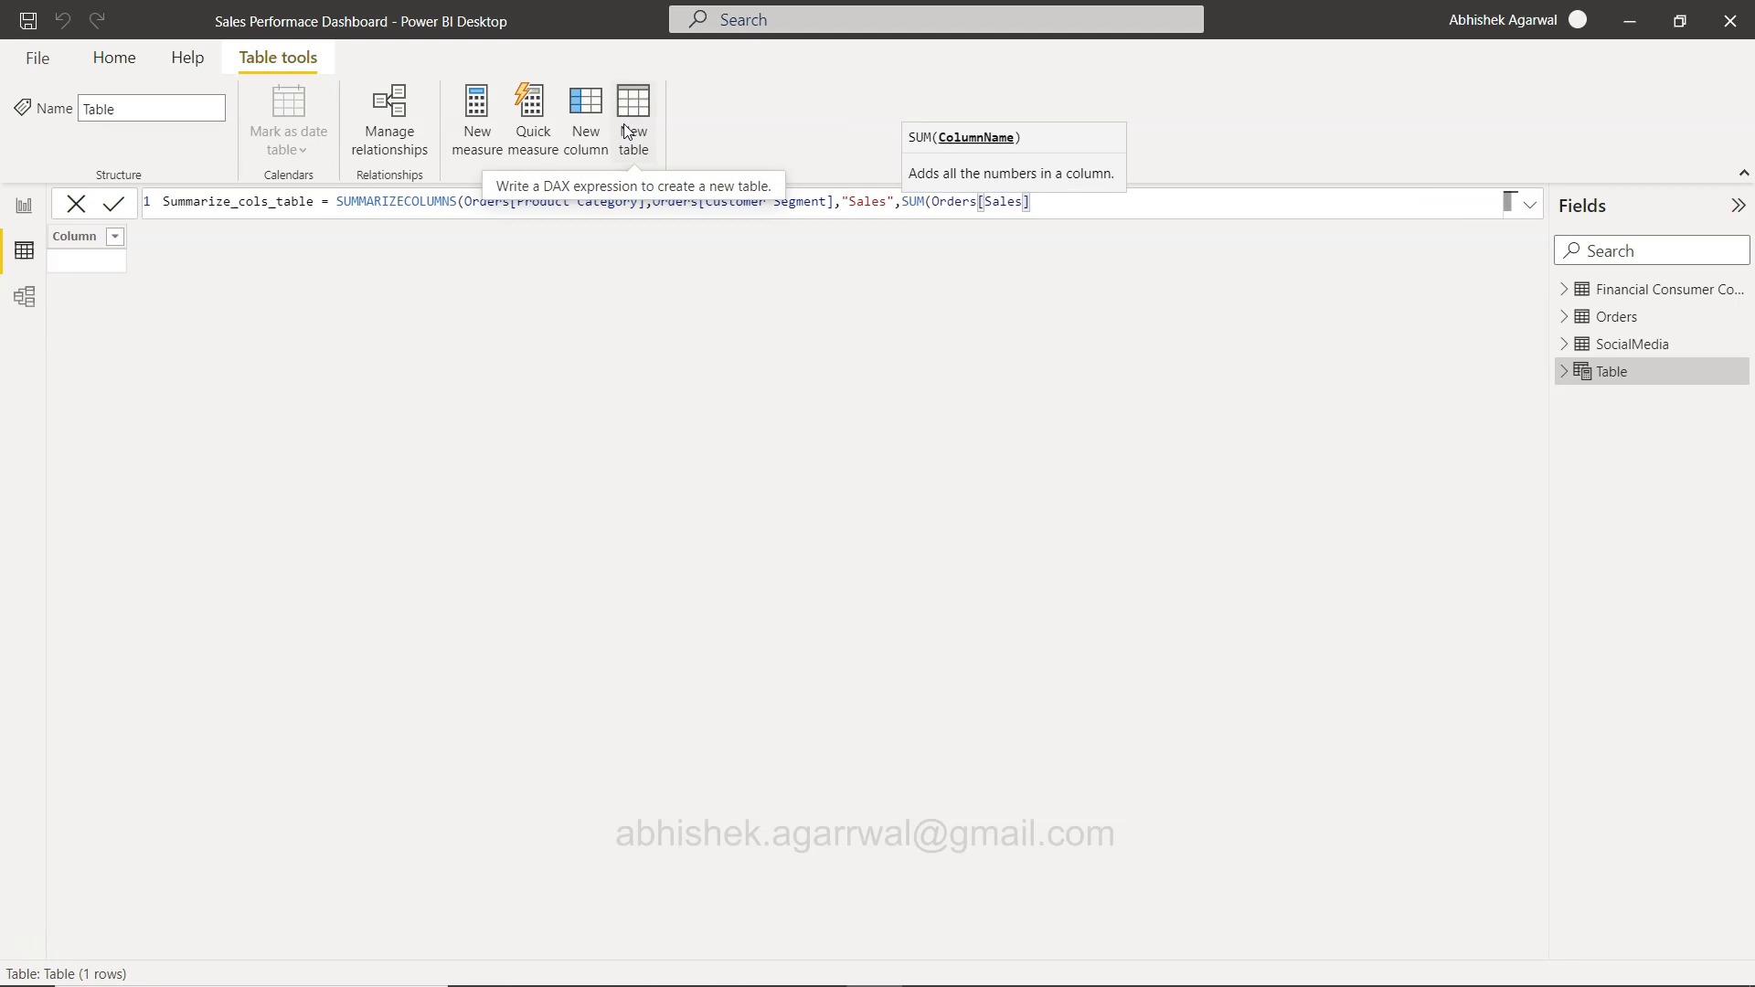
- Add a "Profit" SUM(Orders[Profit]) column, close the formula and commit it
text(),"P)
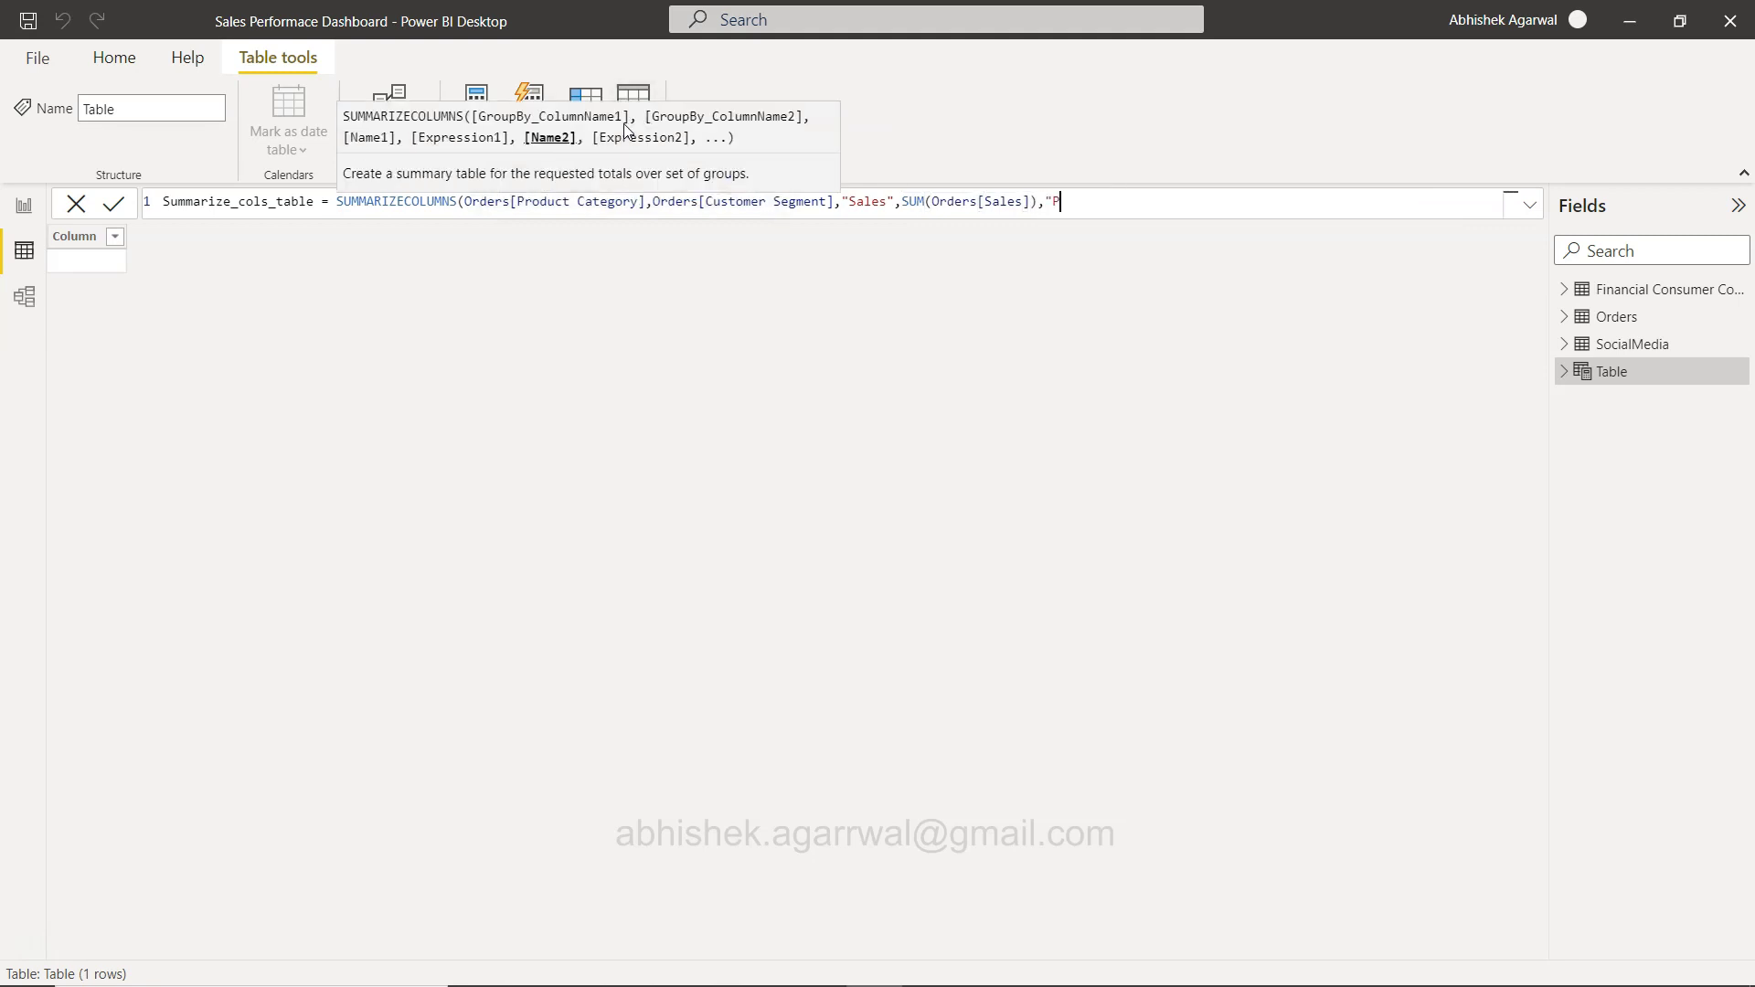
text(rofit",SUM(Orders[)
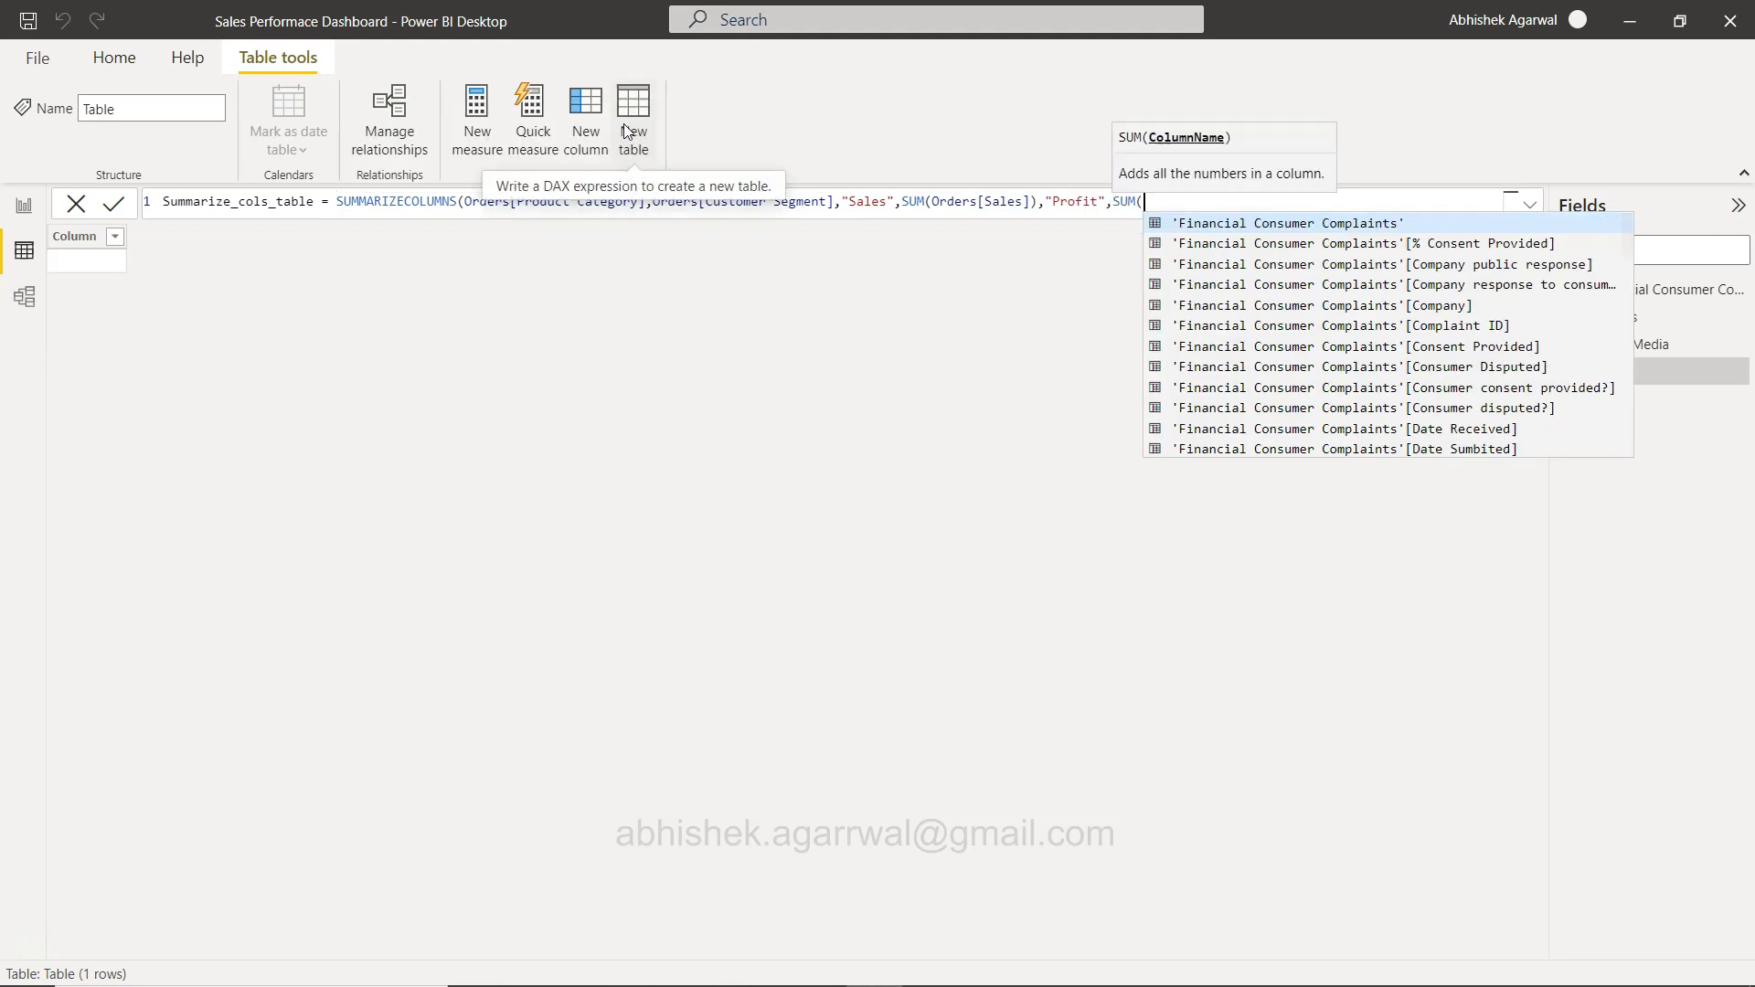
text(Profit)
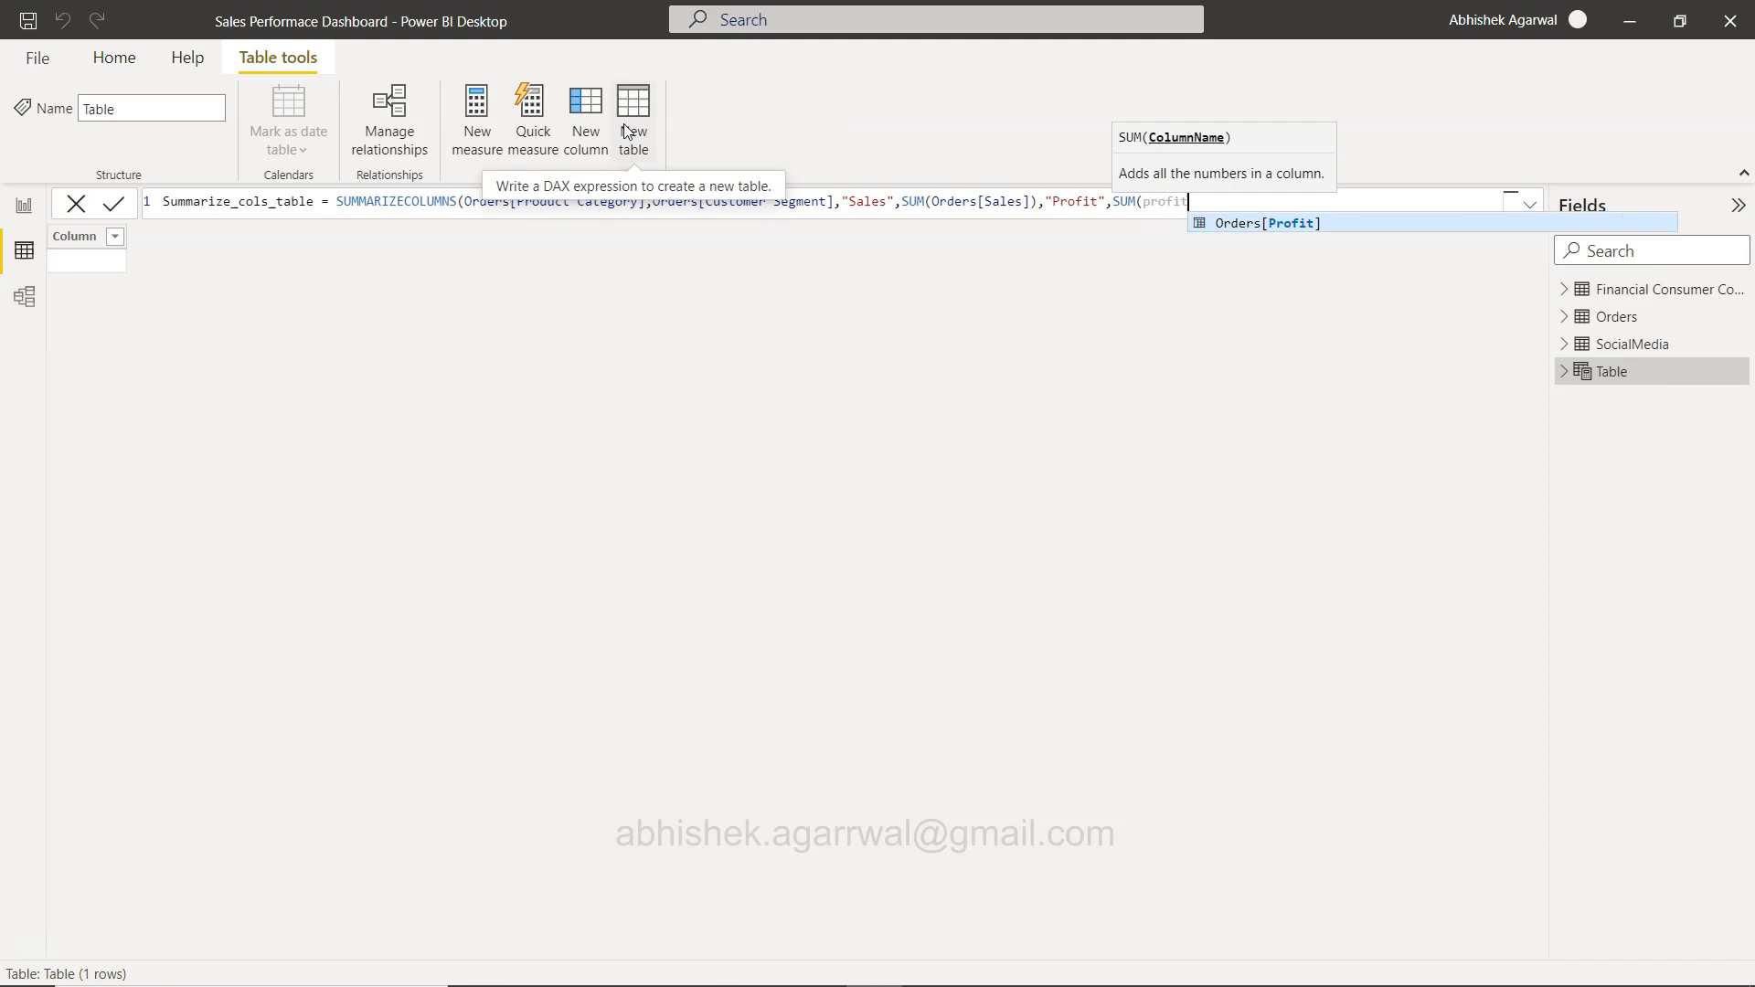
key(Tab)
text())
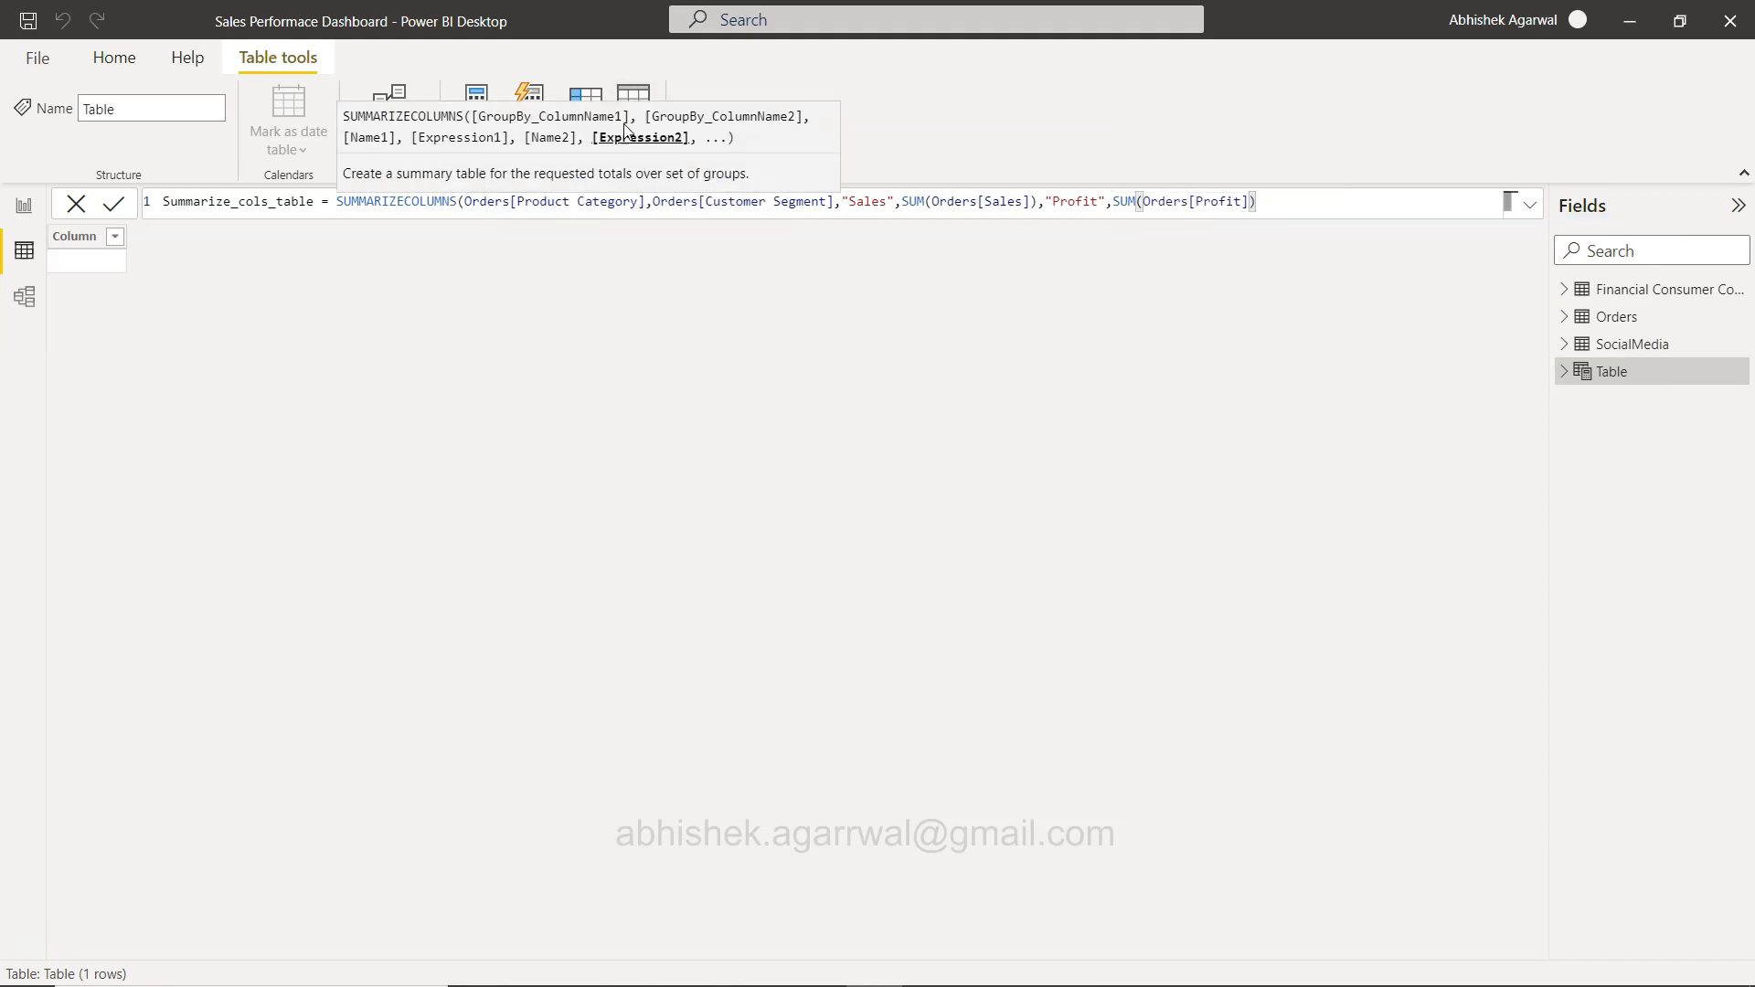
text())
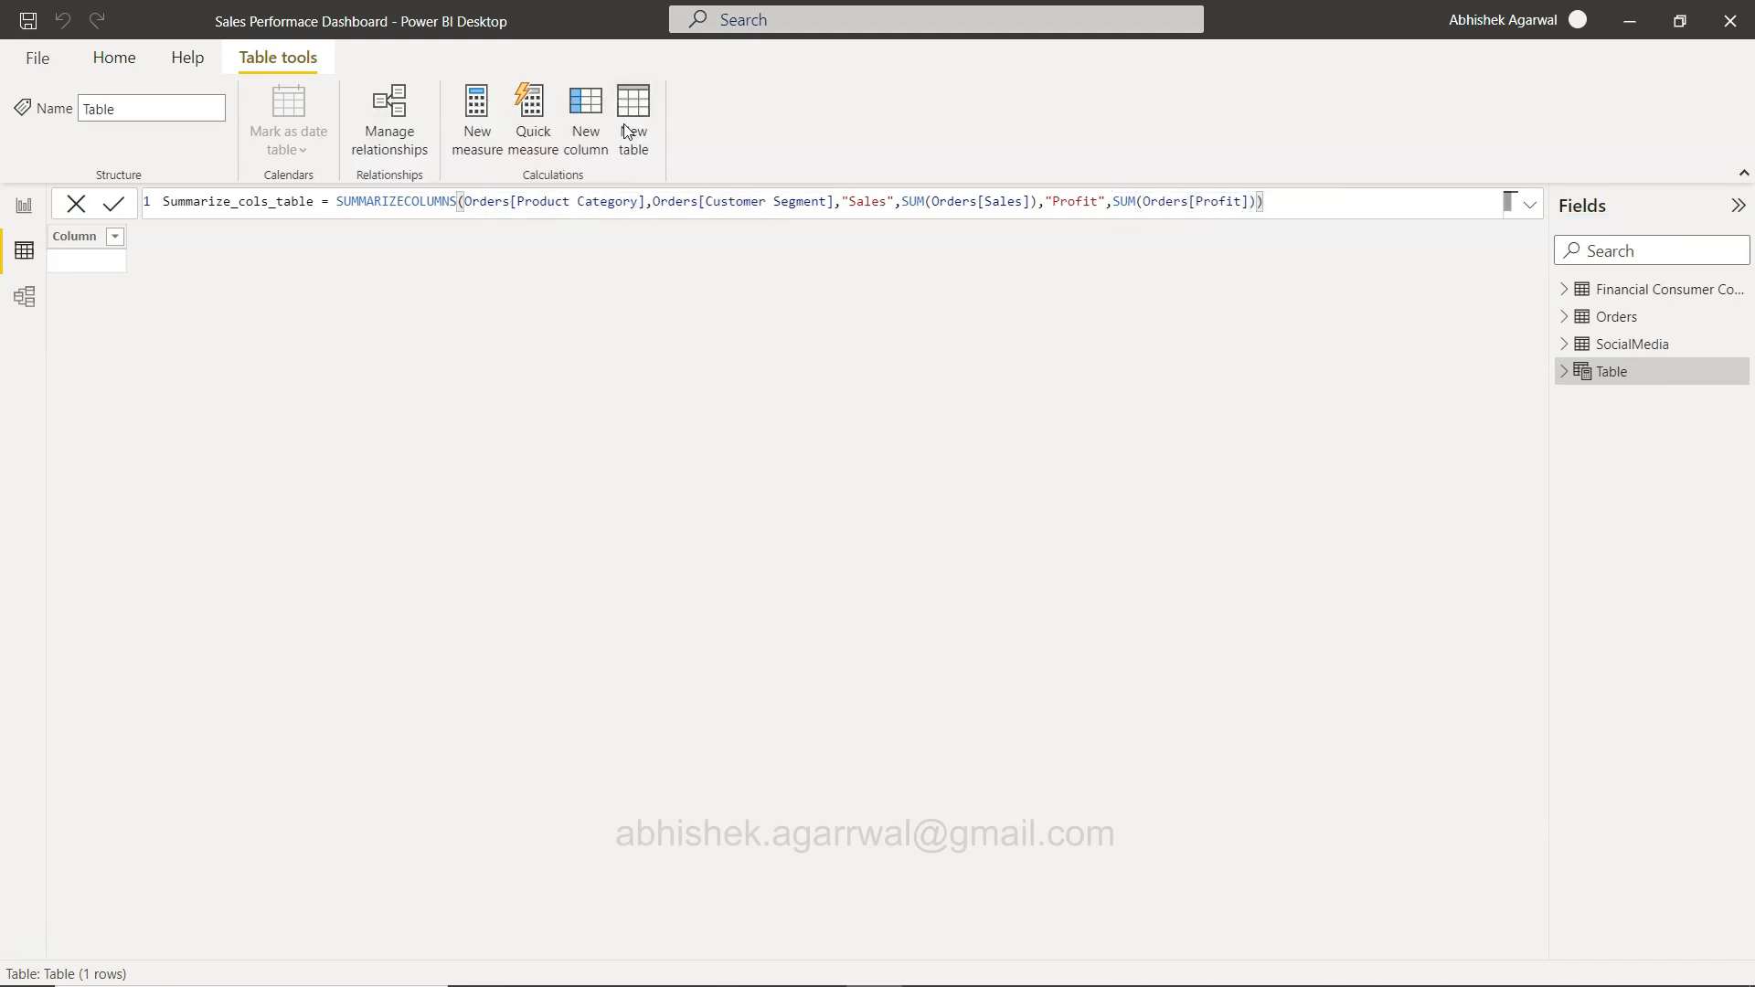
click(114, 209)
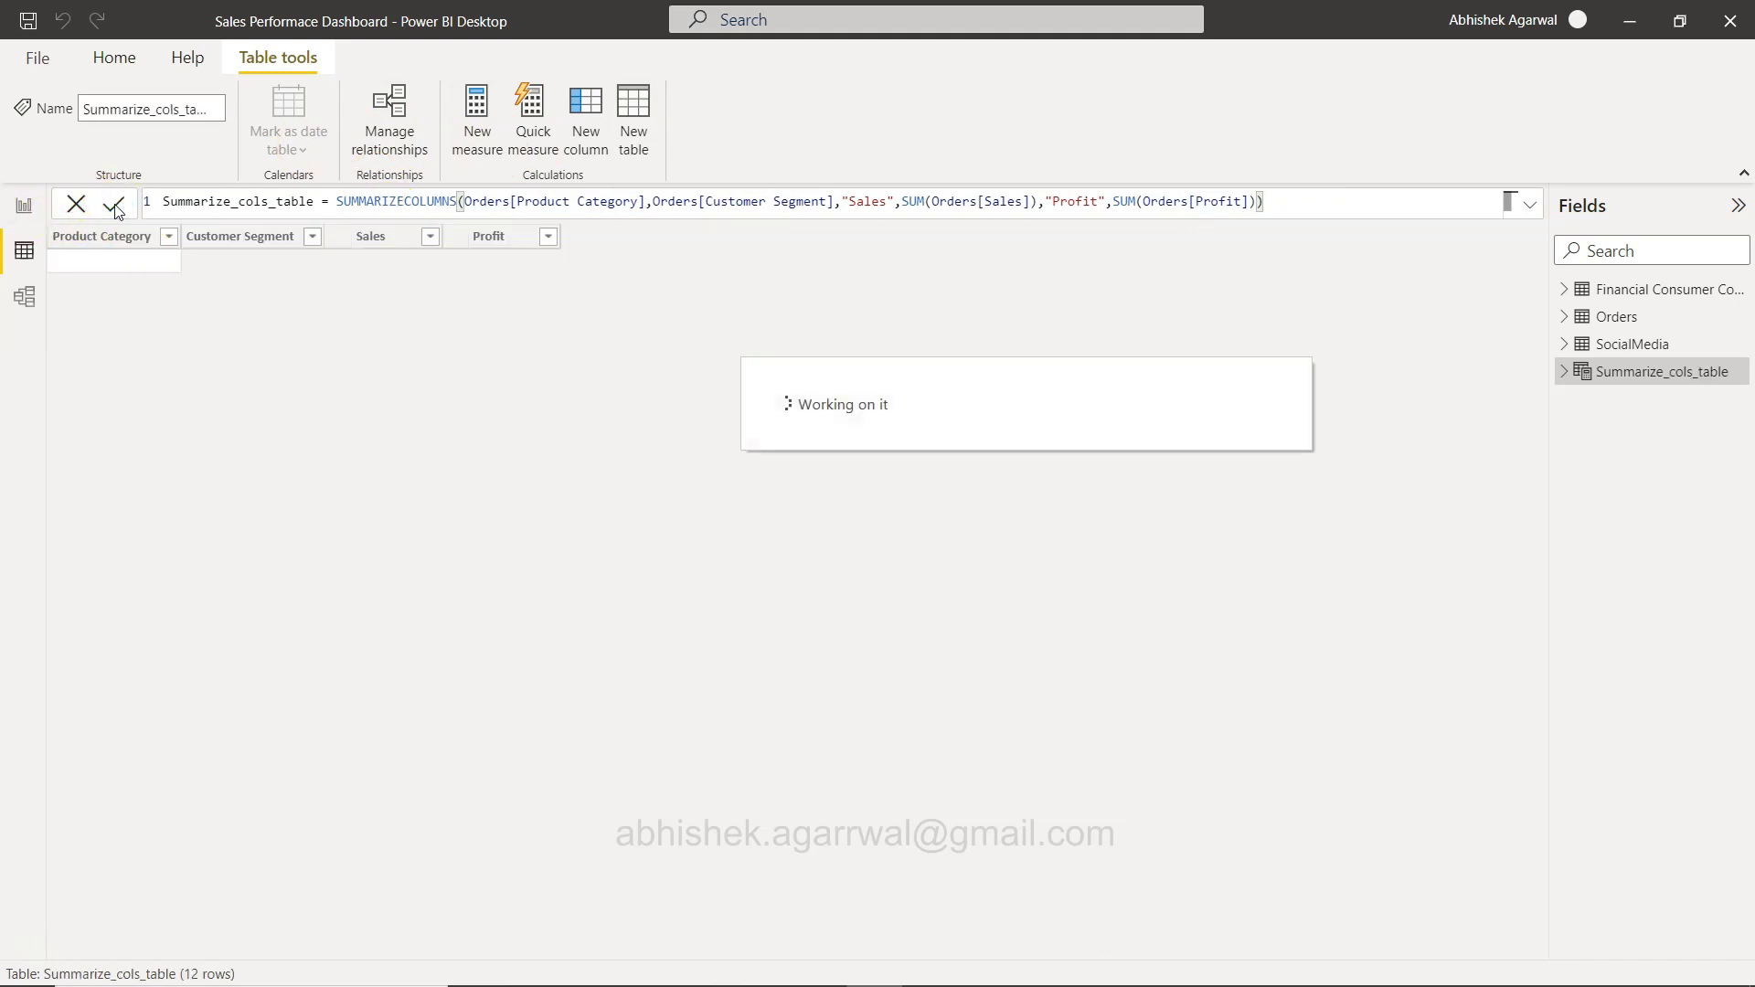
- Compare the 12-row Summarize_cols_table data with the Orders table in Data view
click(110, 274)
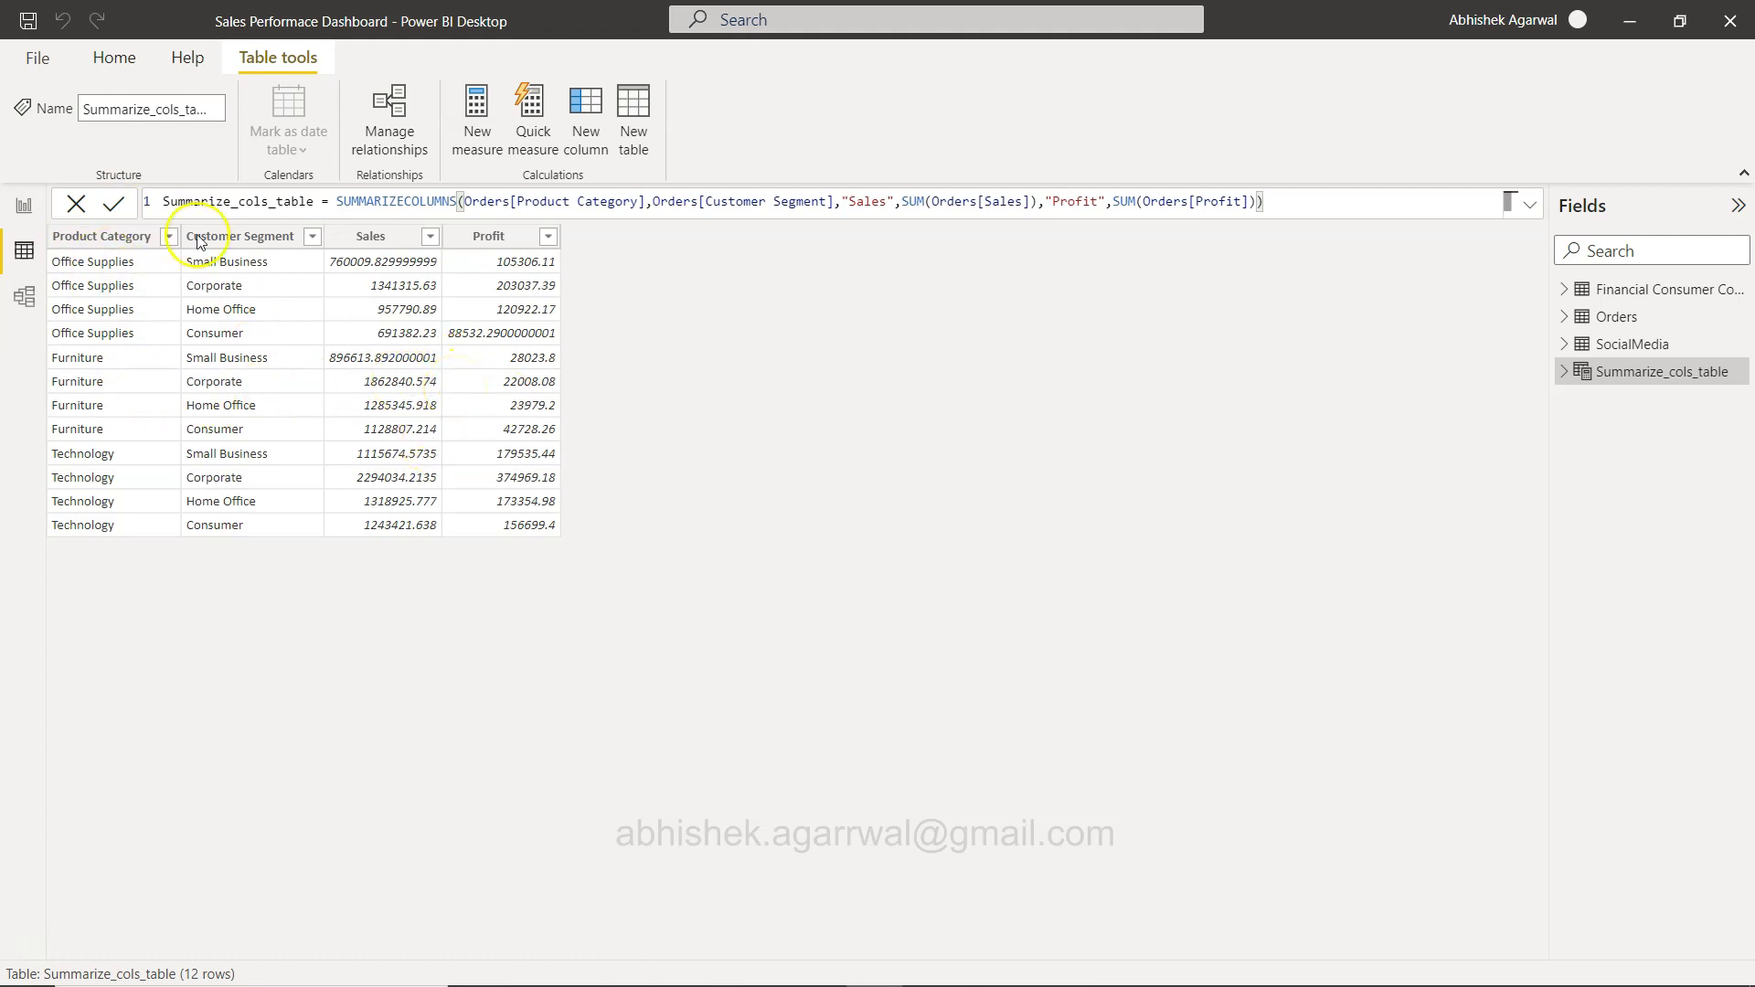
click(1618, 316)
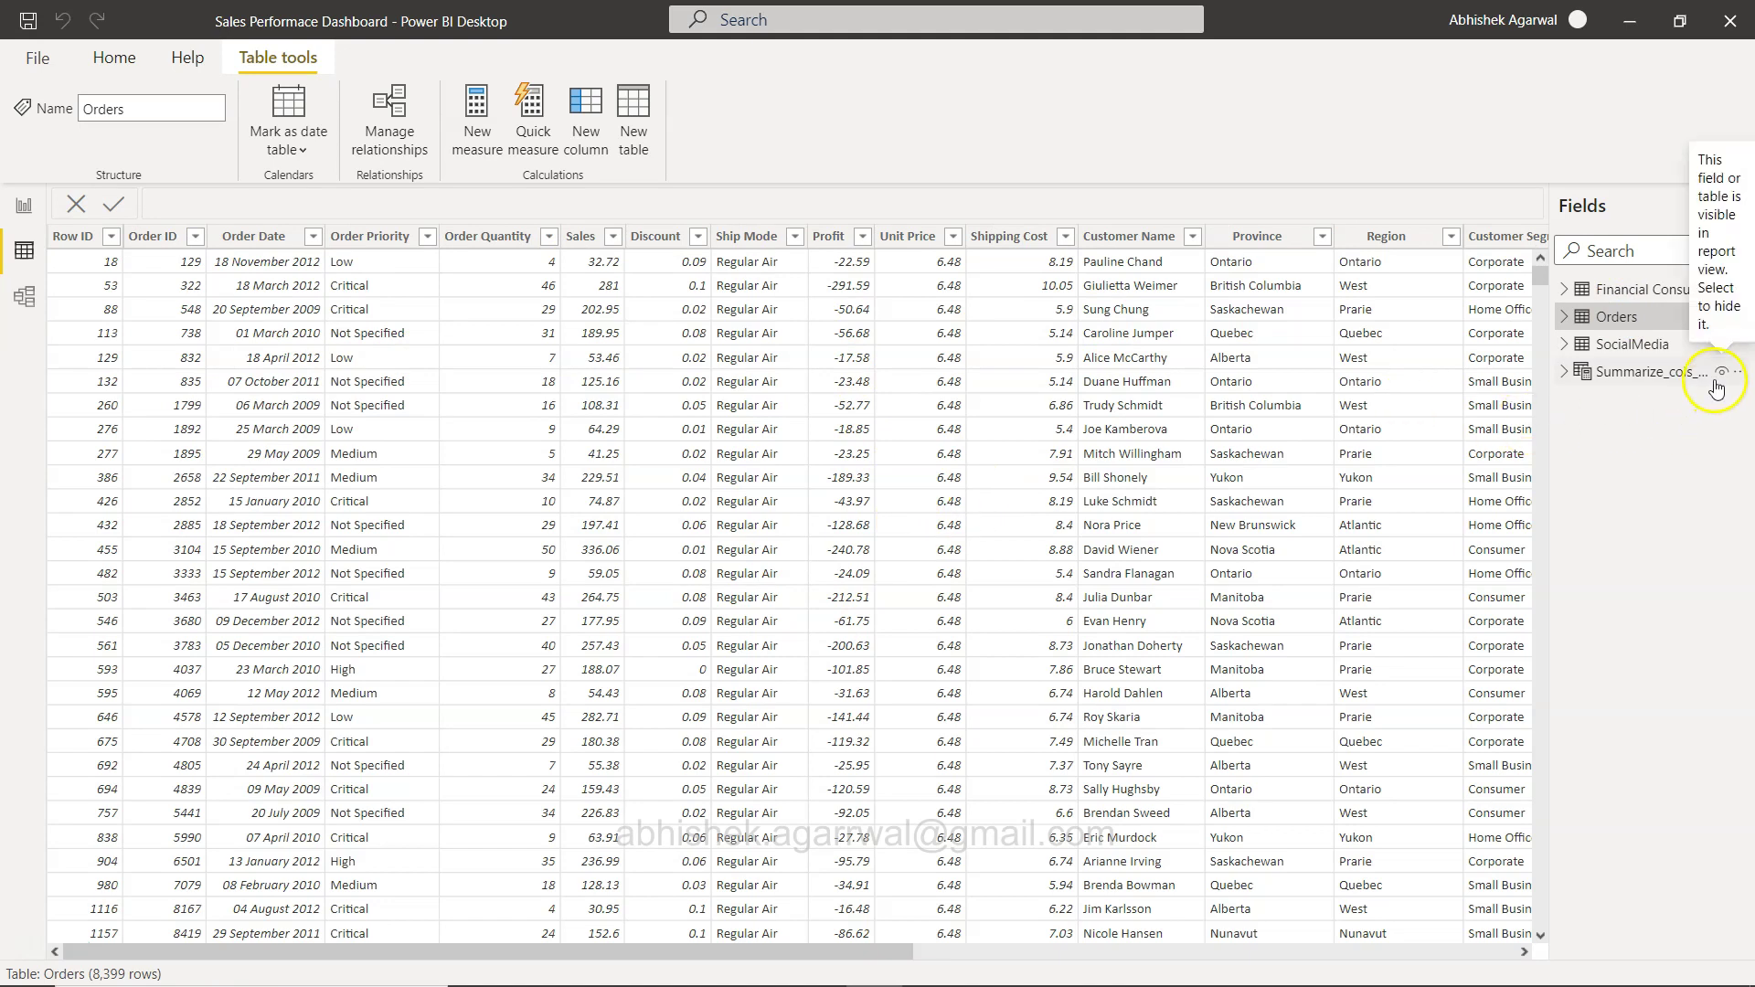
click(1652, 372)
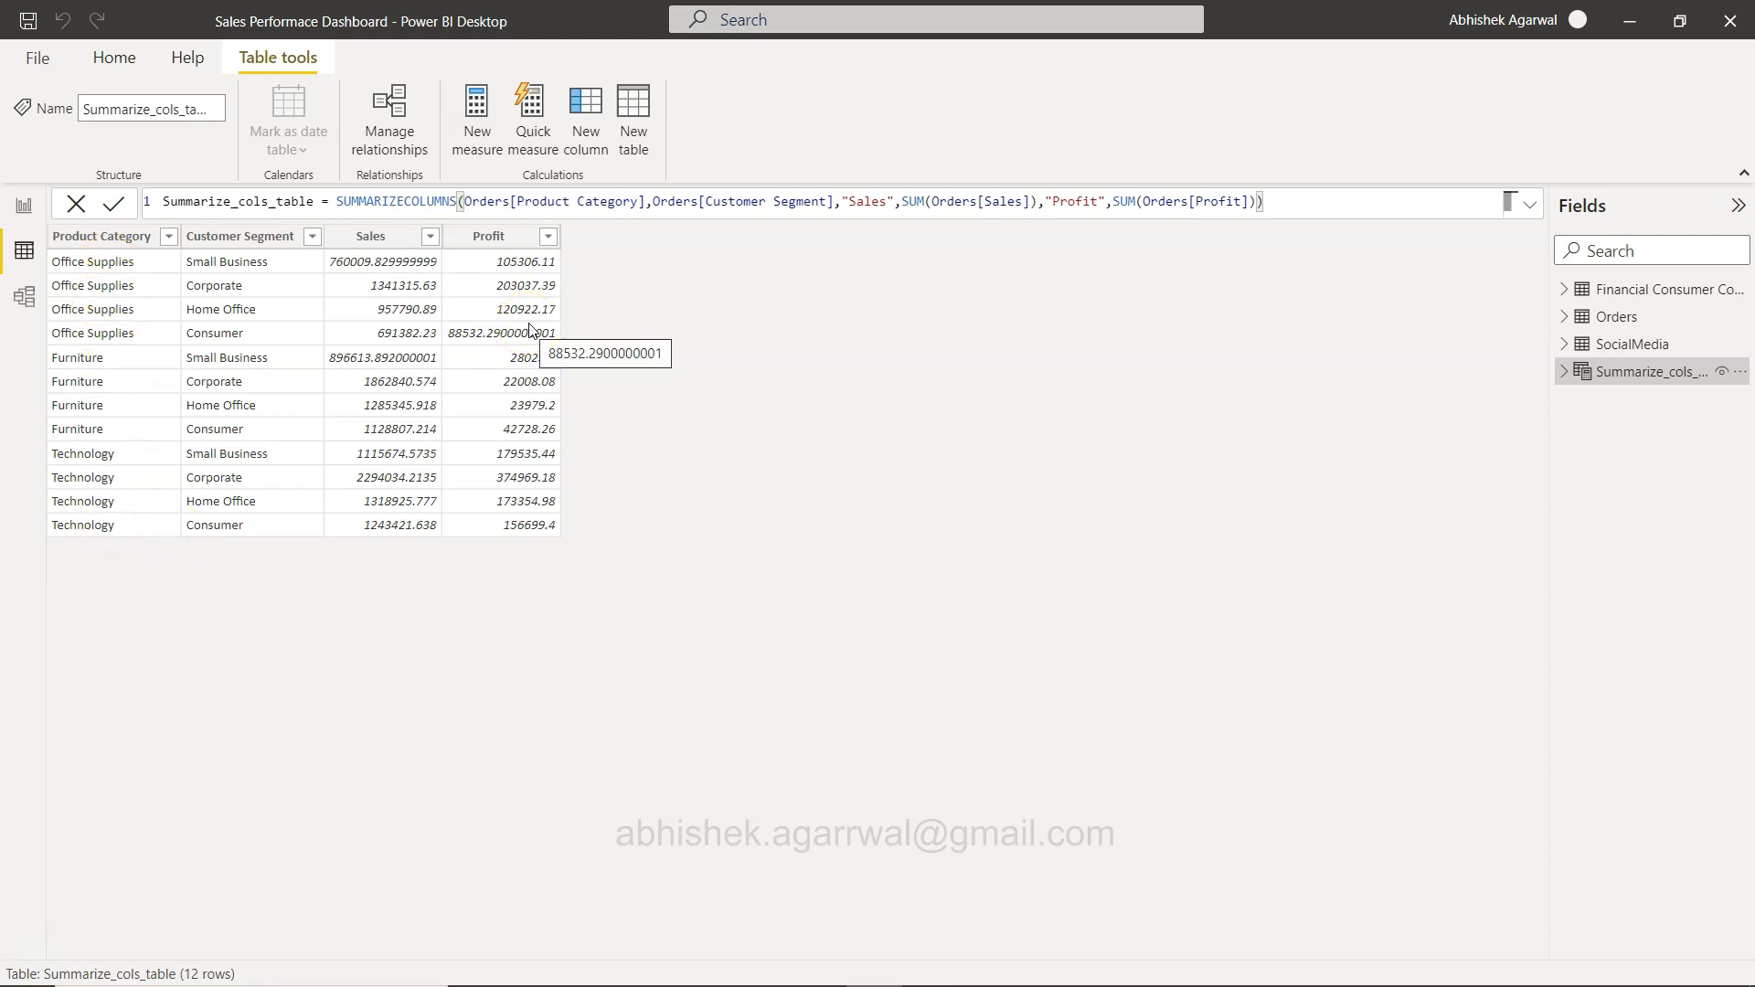
click(452, 375)
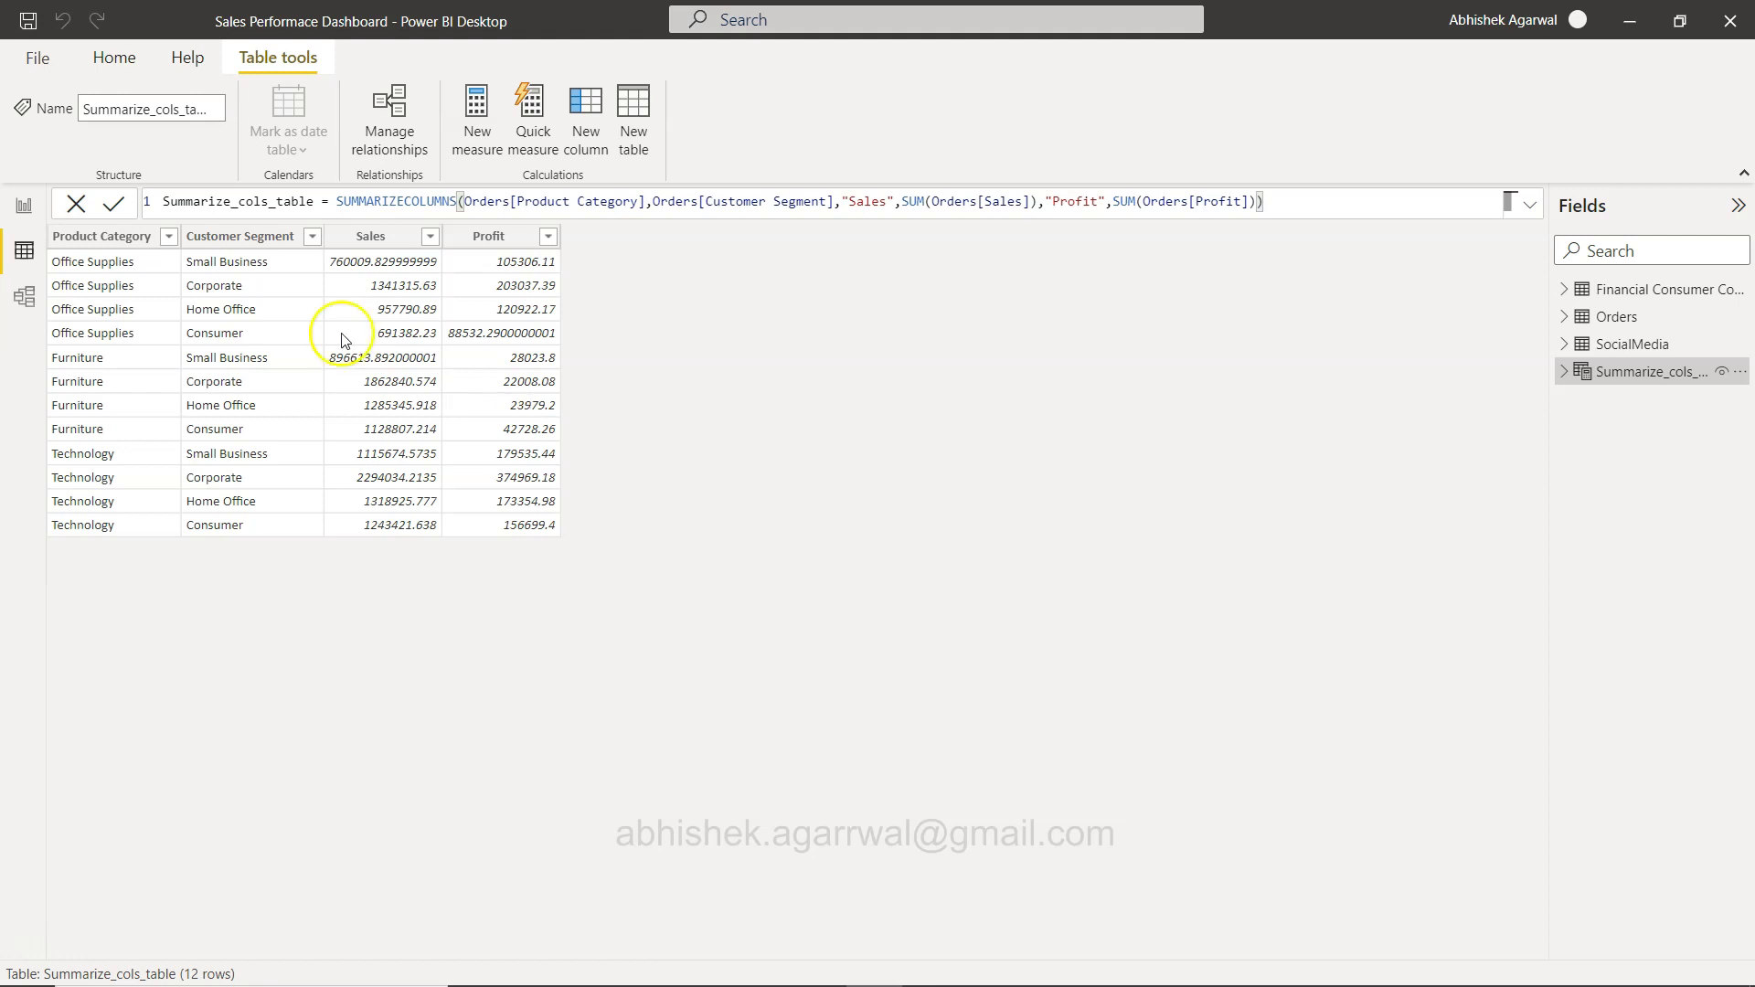
click(23, 249)
click(718, 431)
- Check the model diagram, then reopen Summarize_cols_table's data and its formula
click(1616, 318)
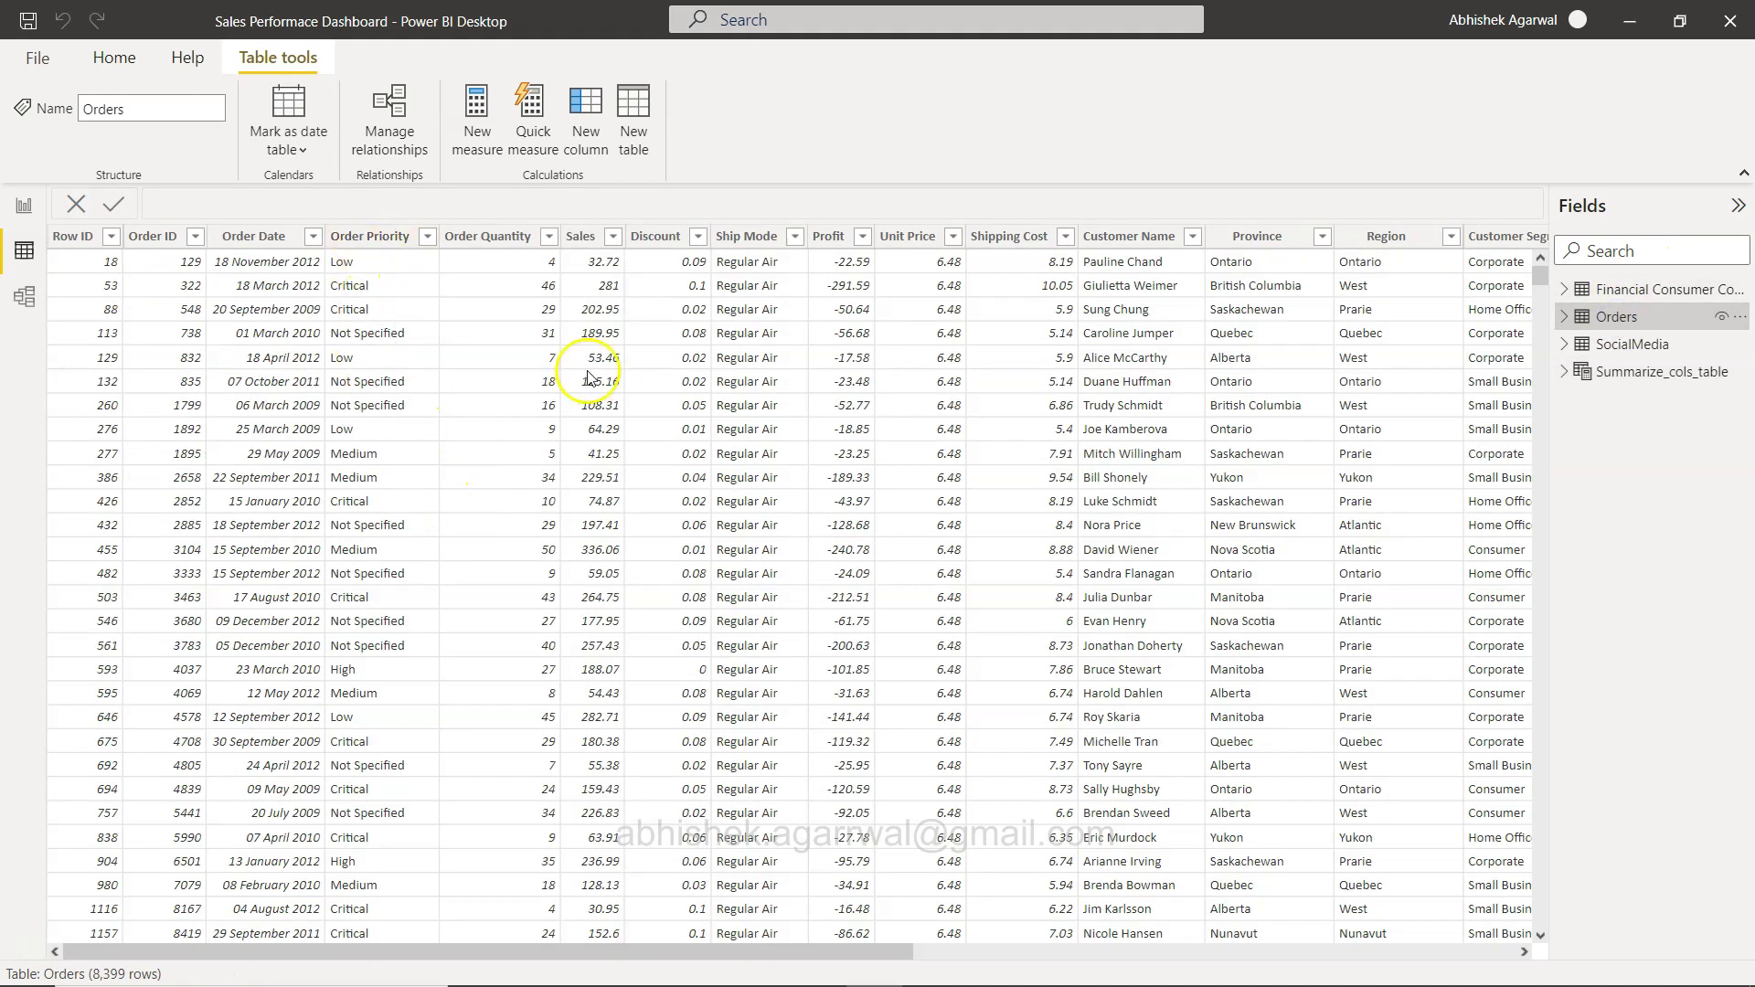
click(22, 299)
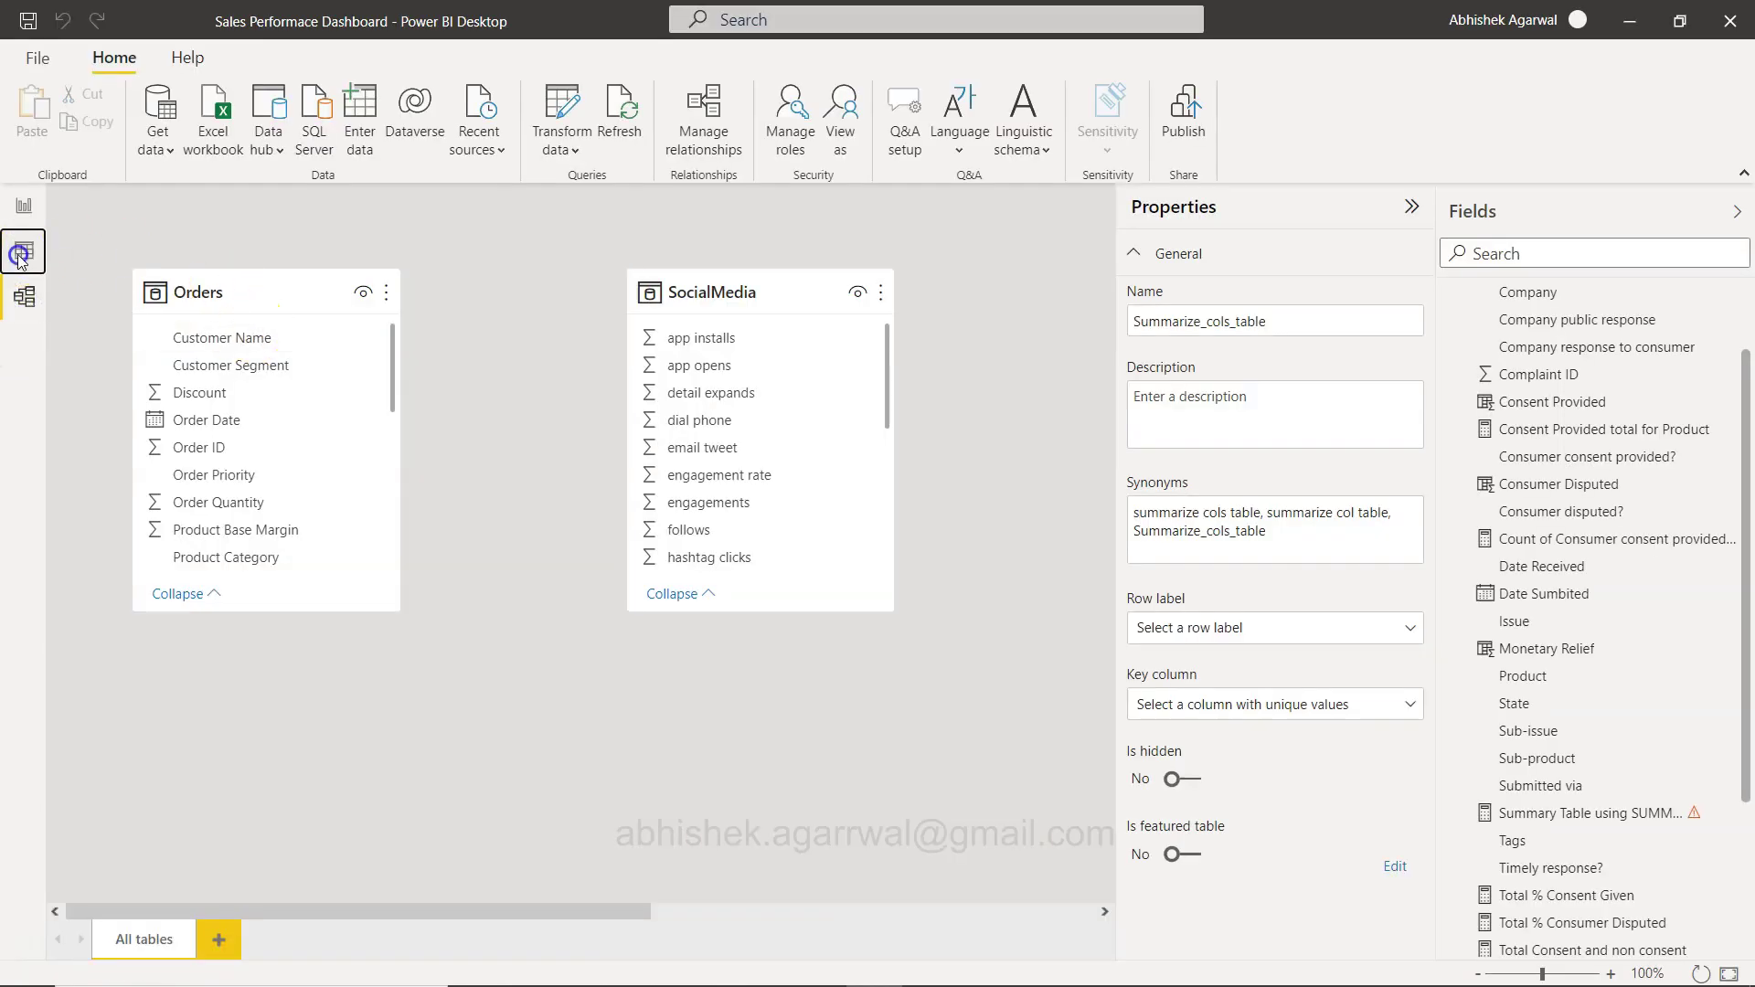
click(24, 254)
click(1671, 372)
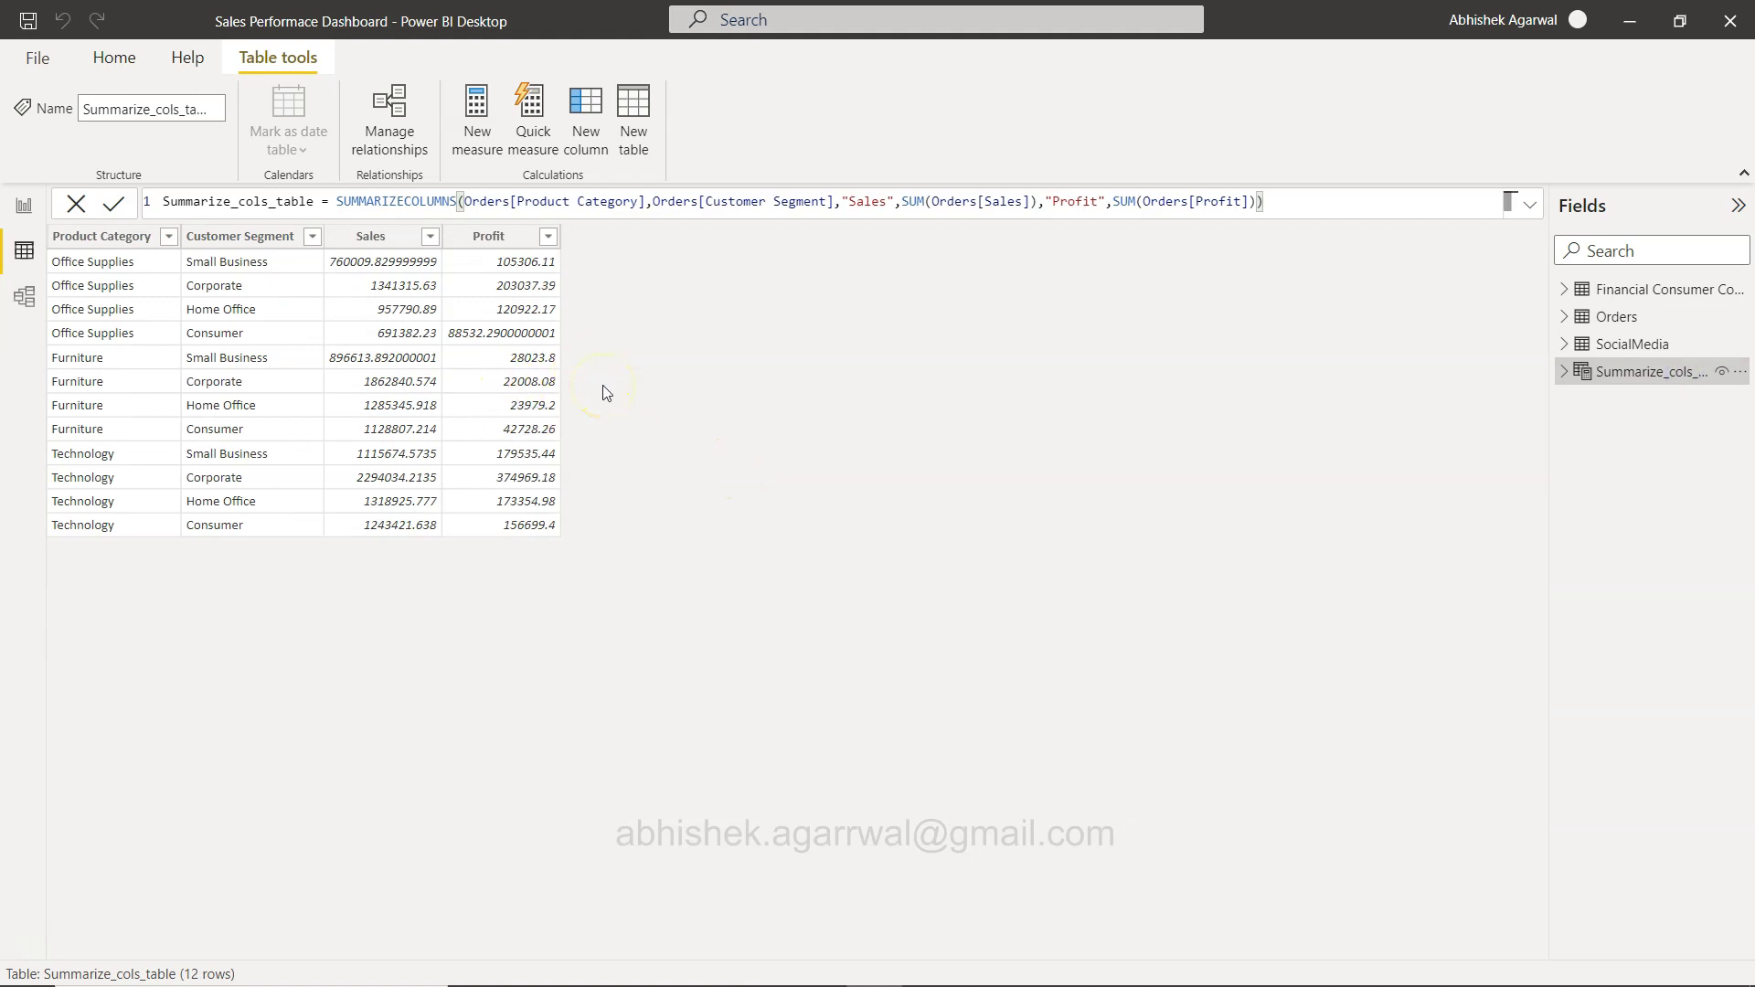
click(712, 205)
- Add a table visual with Customer Segment, Product Category, Profit and Sales, then enlarge it
click(23, 203)
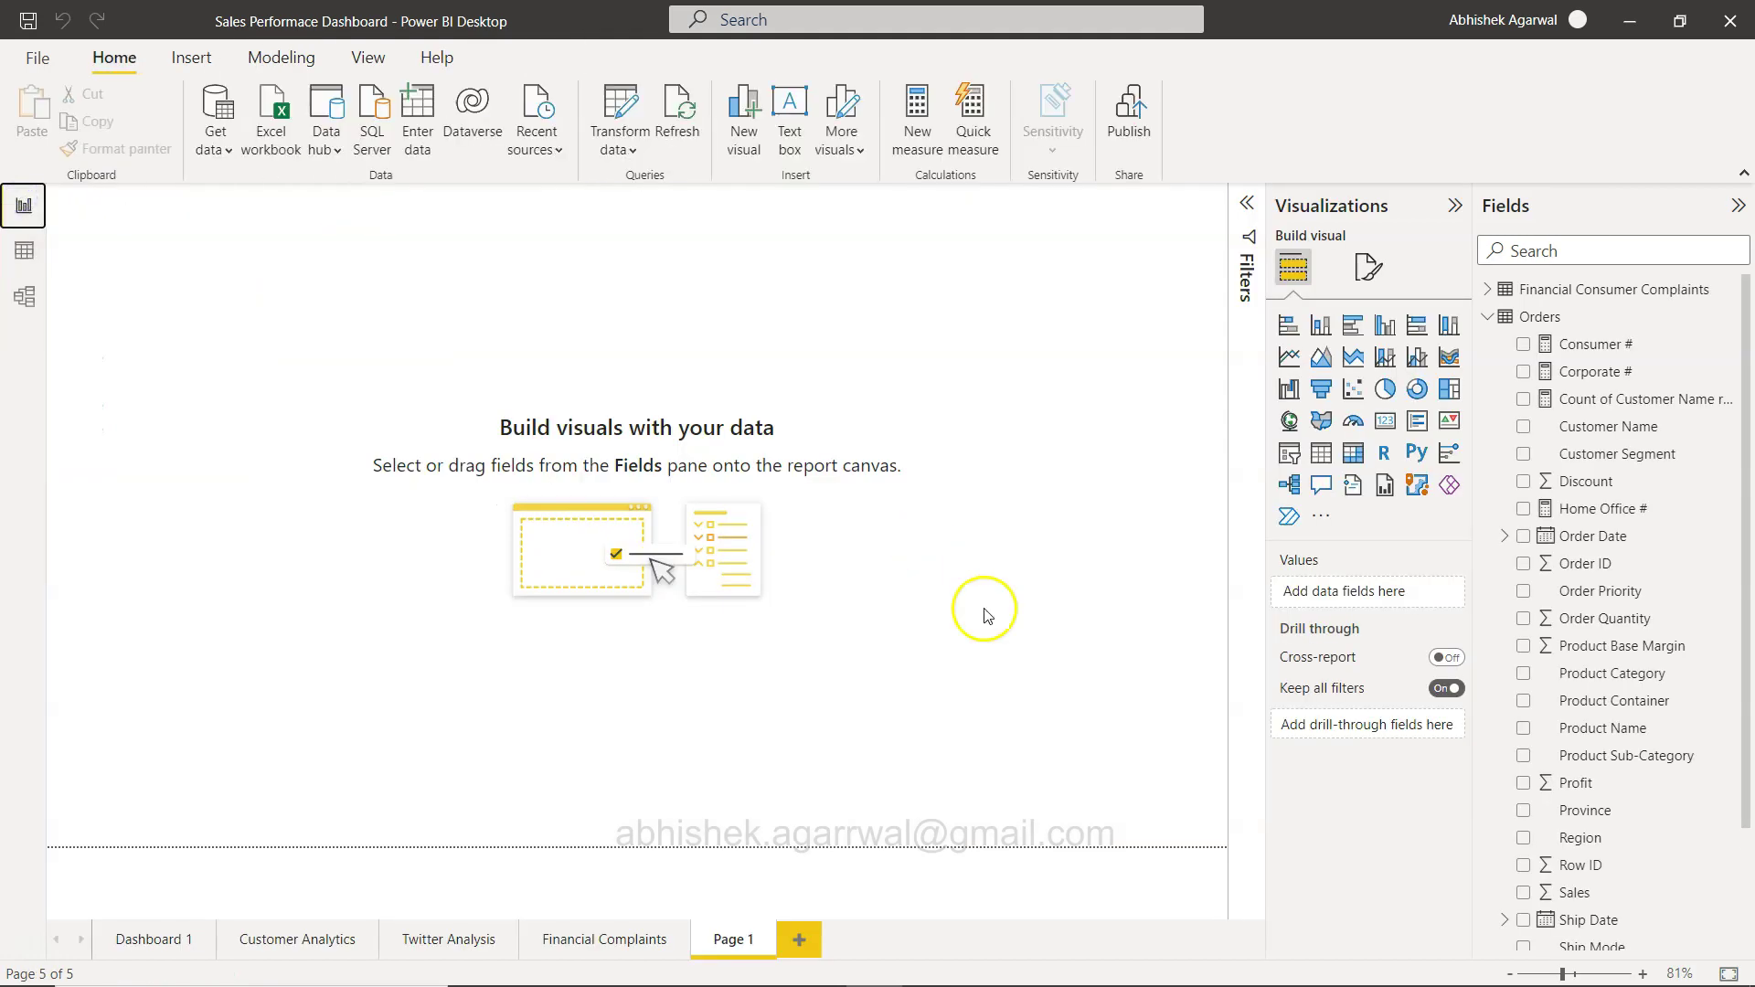
click(1321, 455)
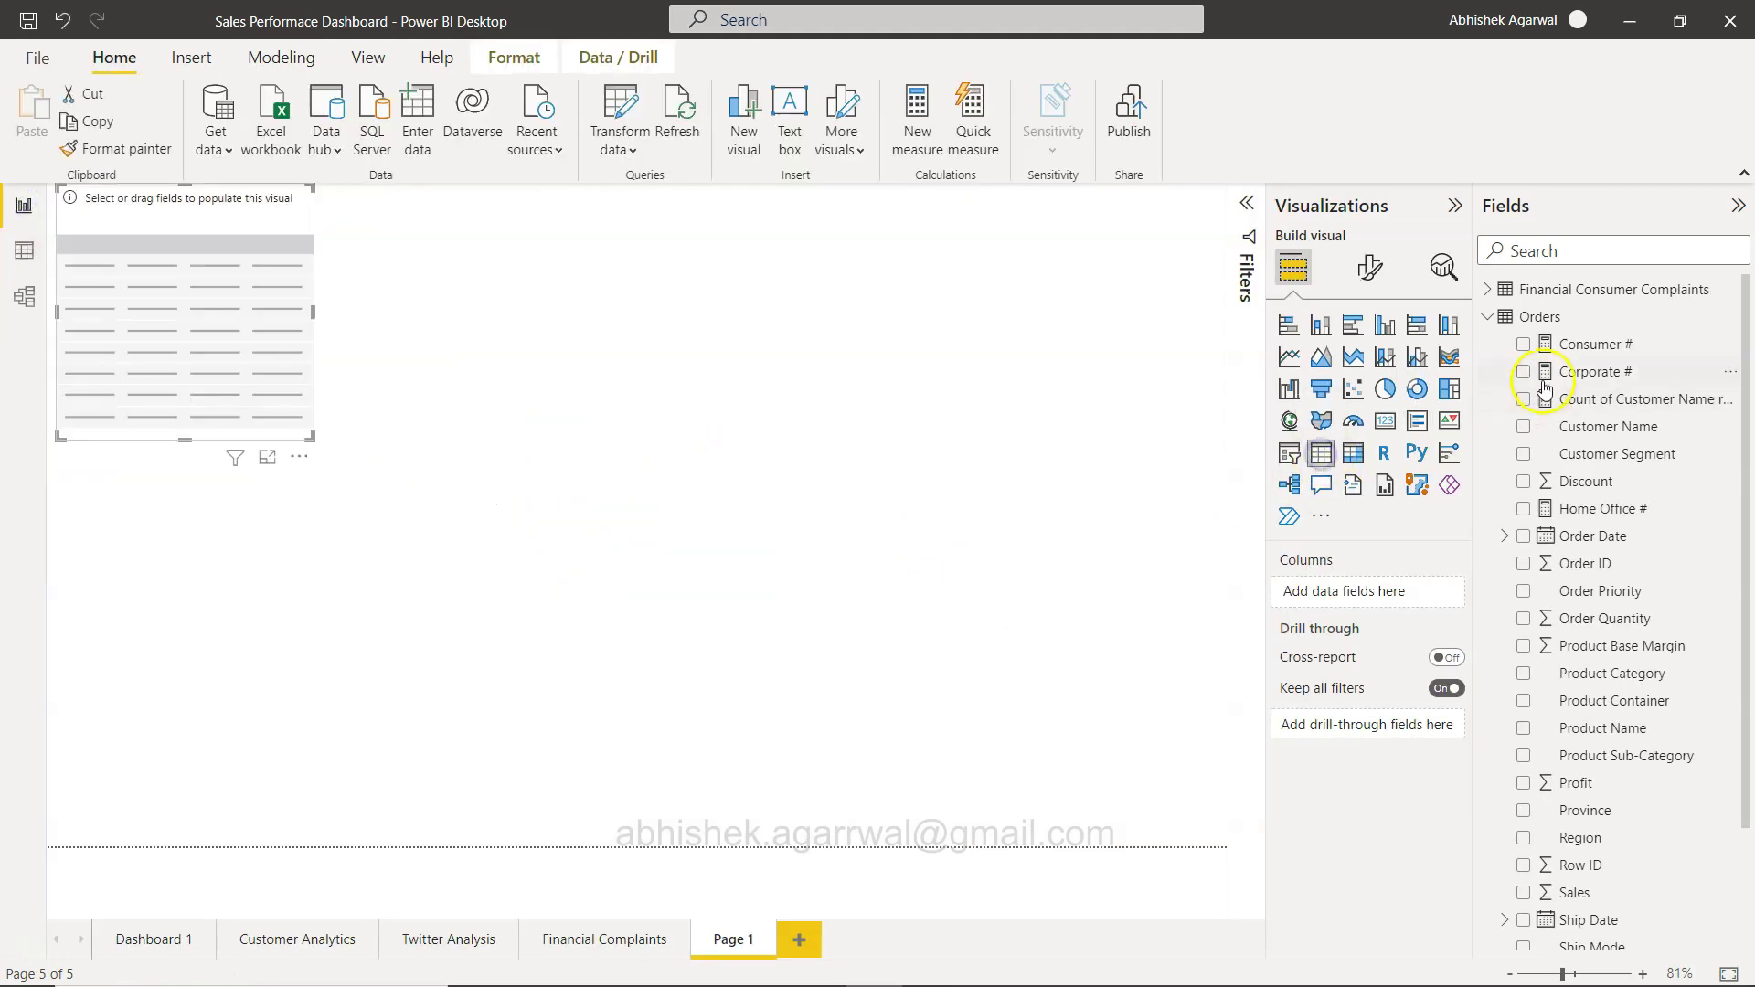
click(1488, 316)
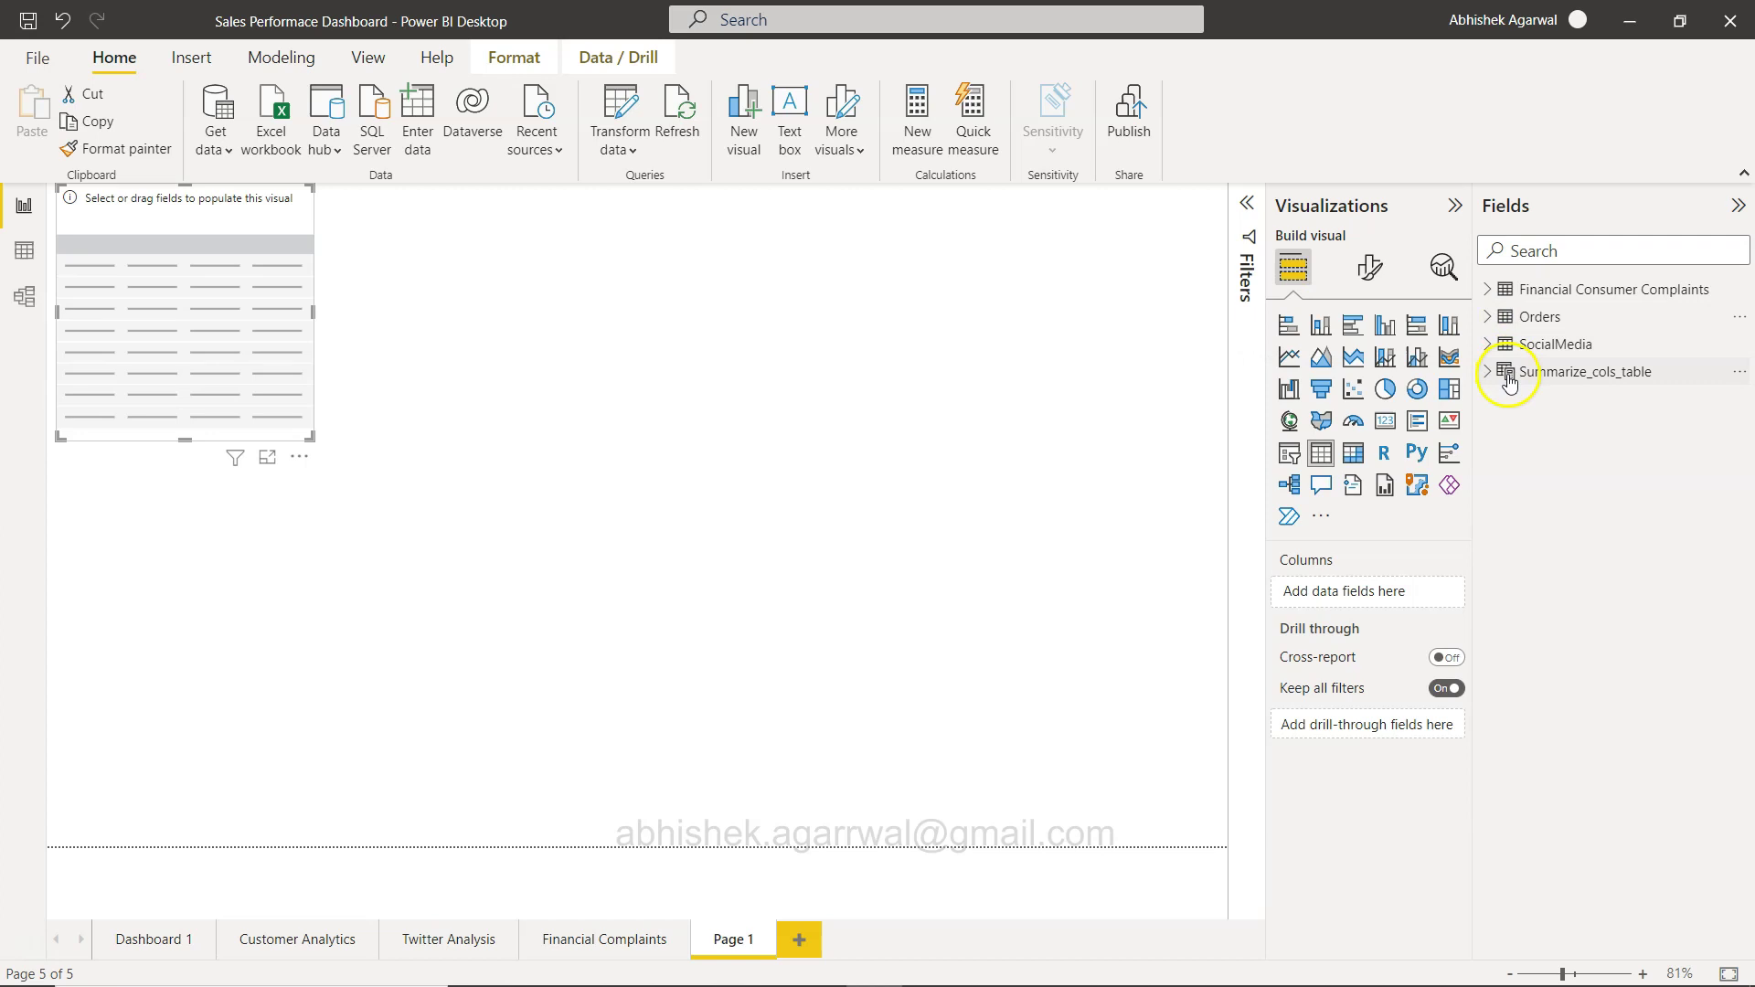
click(1485, 372)
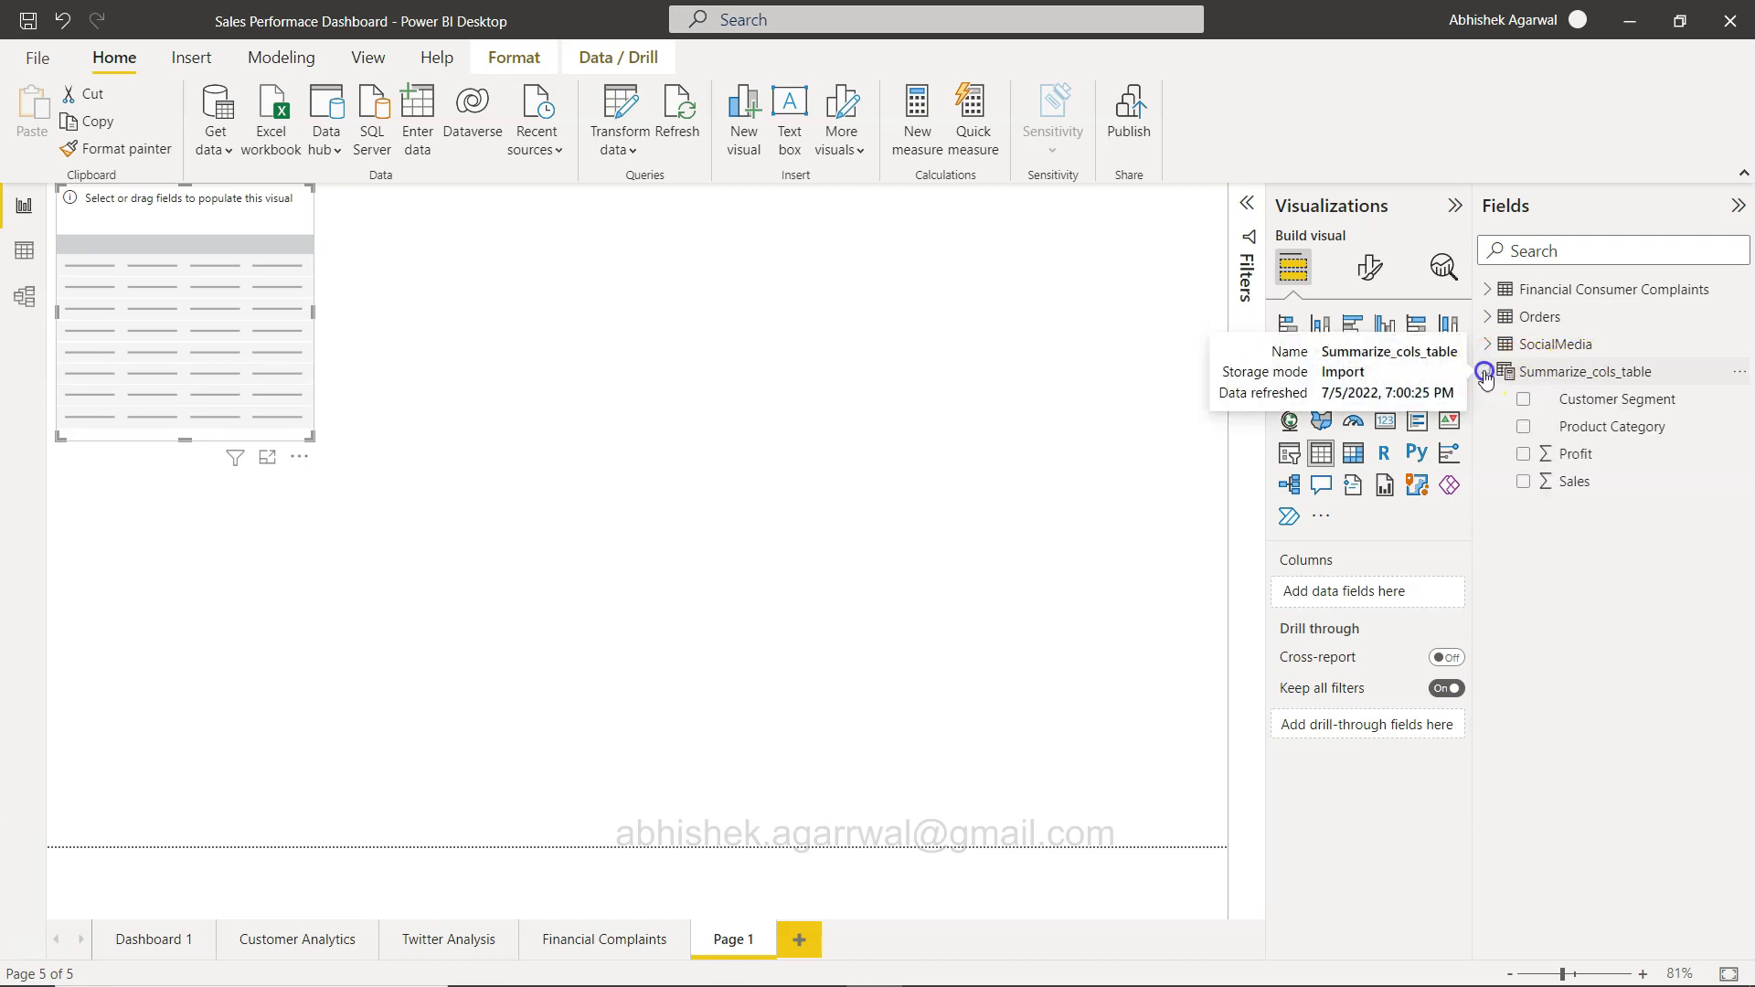
click(1523, 402)
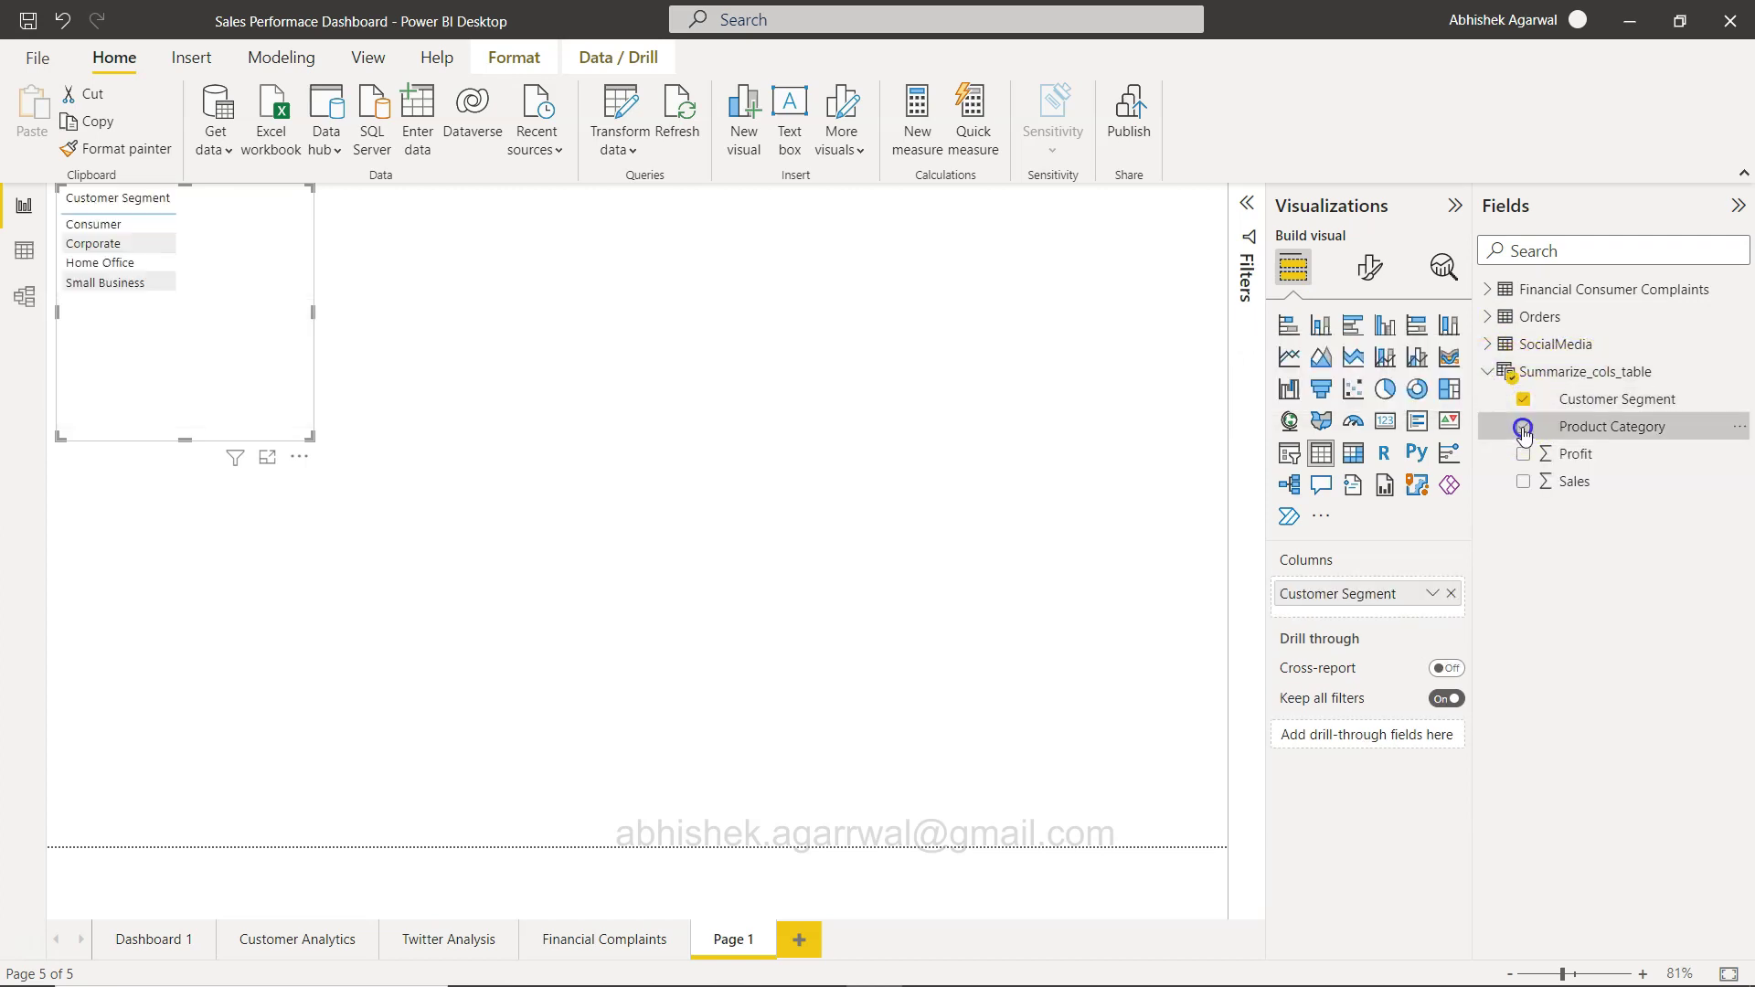
click(1523, 427)
click(1523, 454)
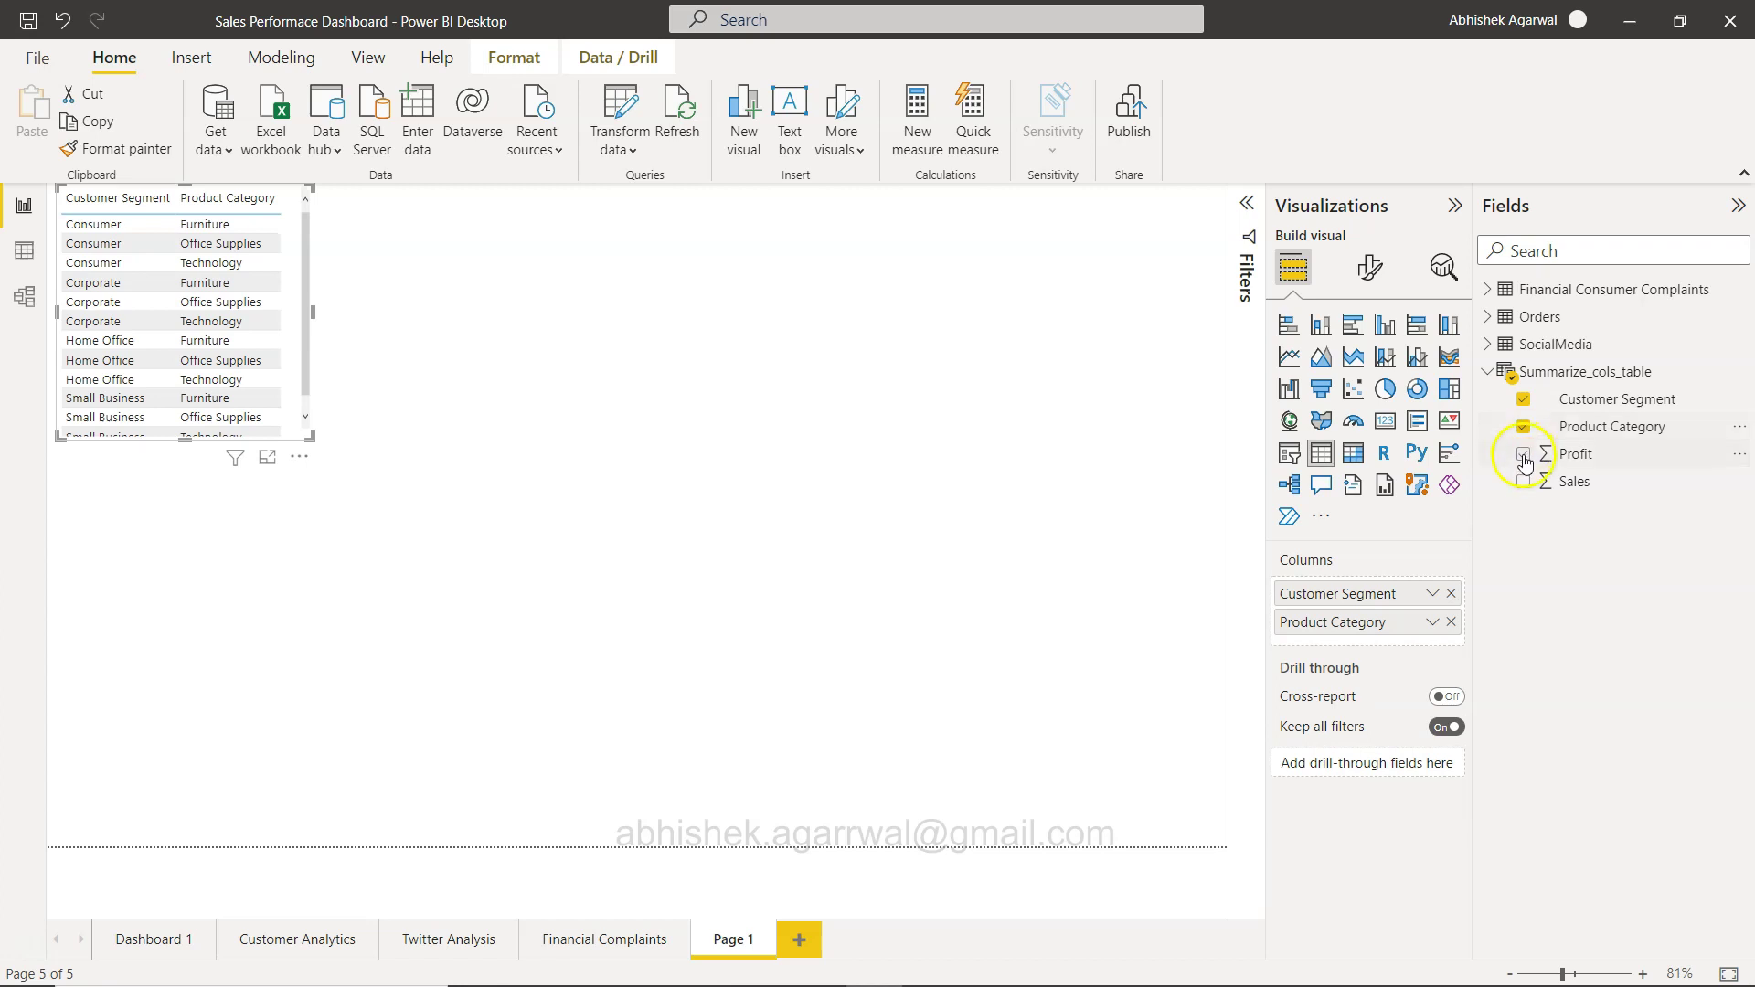
click(1523, 482)
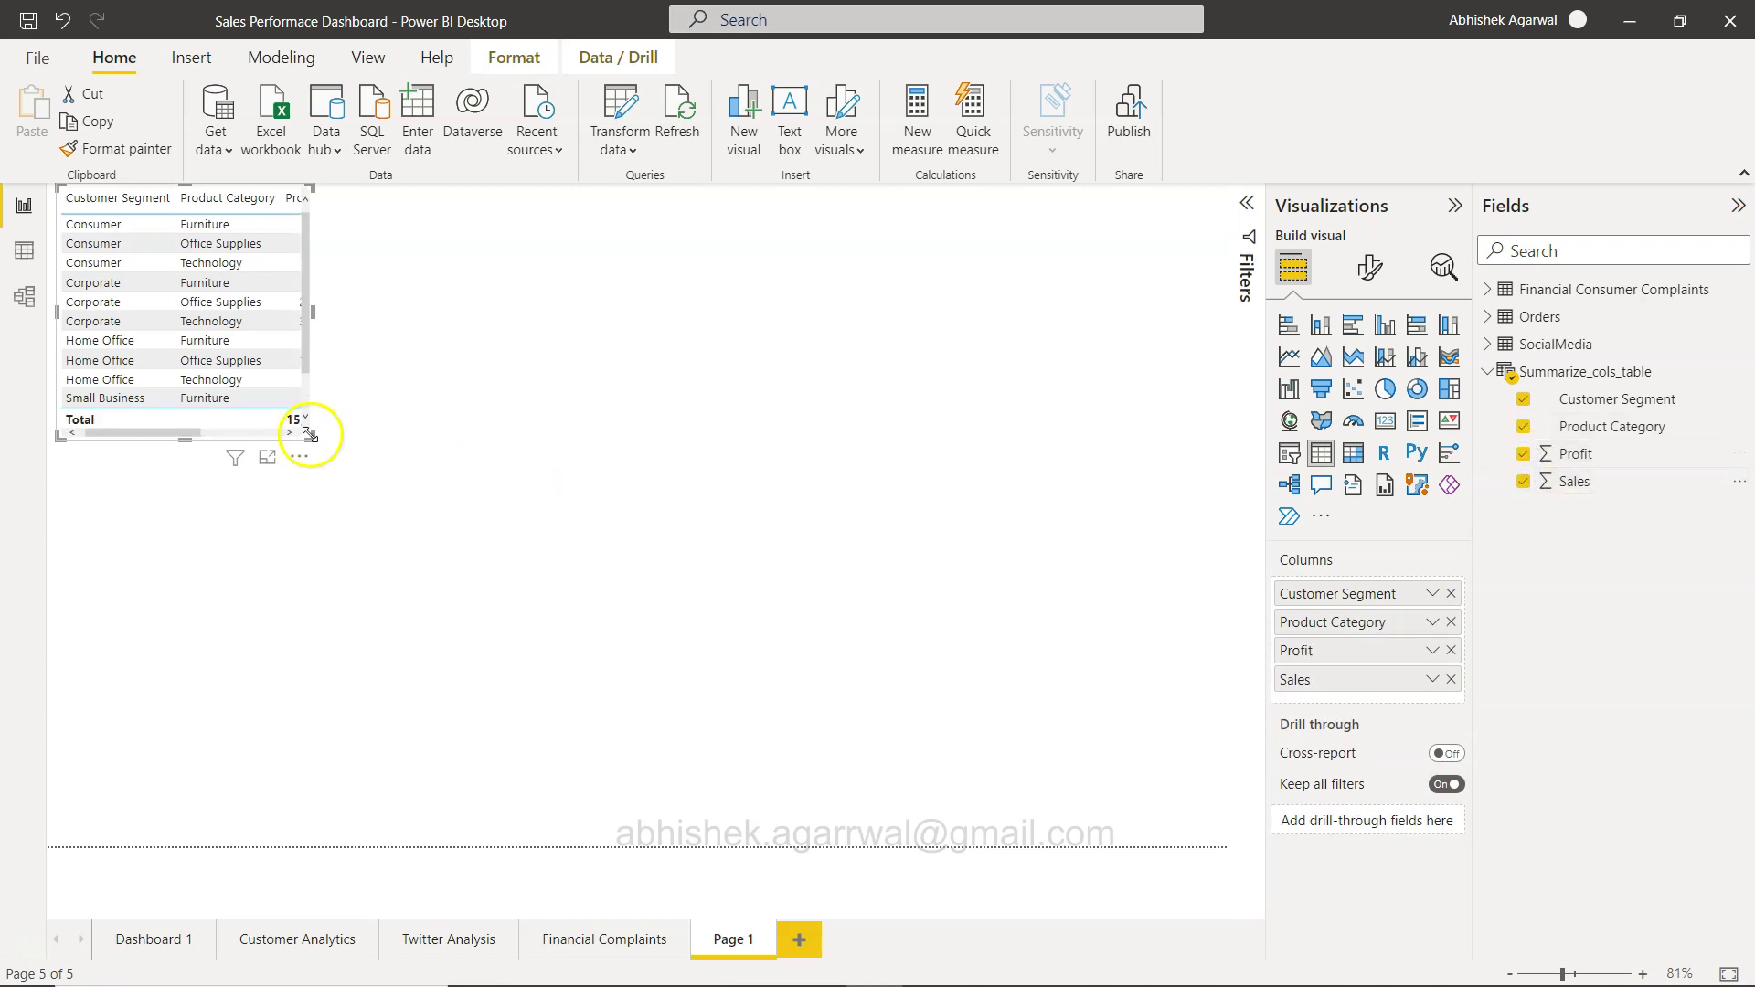
drag(311, 439, 783, 567)
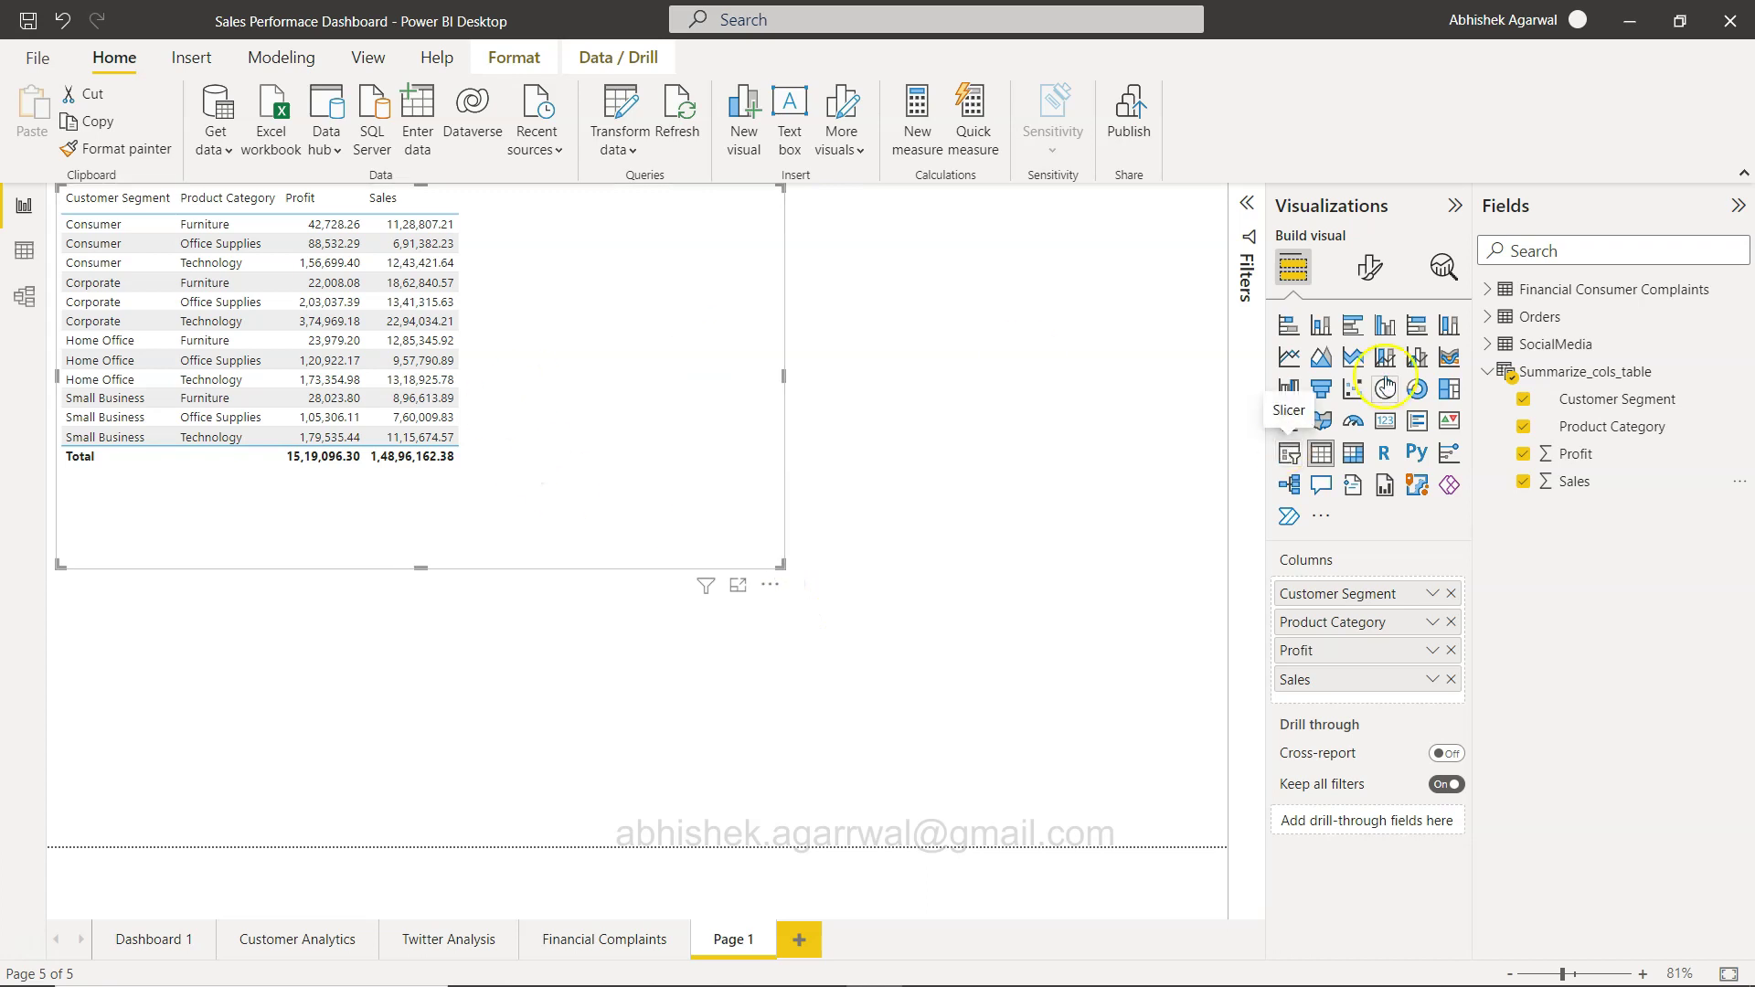